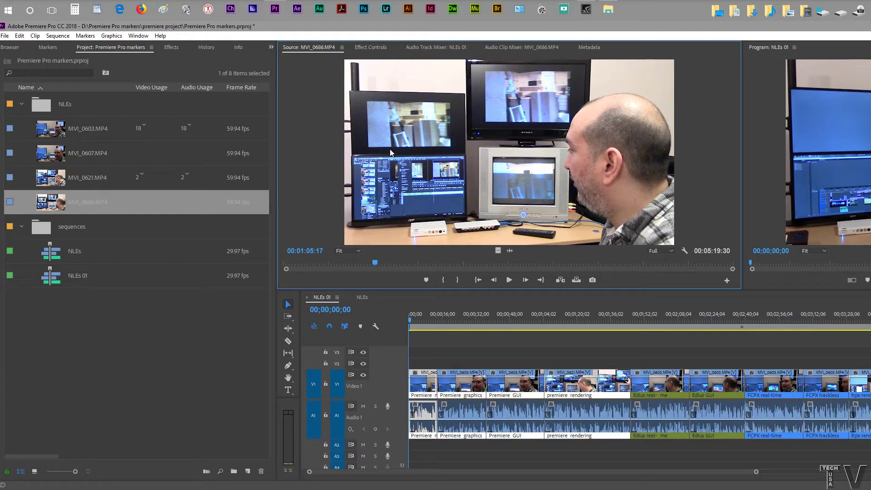
- Load MVI_0603 and then MVI_0607 in the Source monitor and list the loaded clip's markers
{"action": "double_click", "coordinate": [62, 133]}
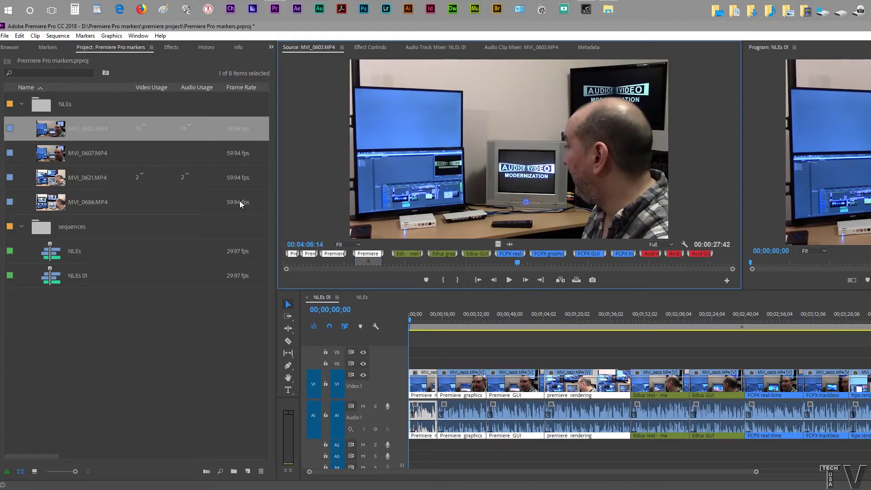
{"action": "mouse_move", "coordinate": [675, 256]}
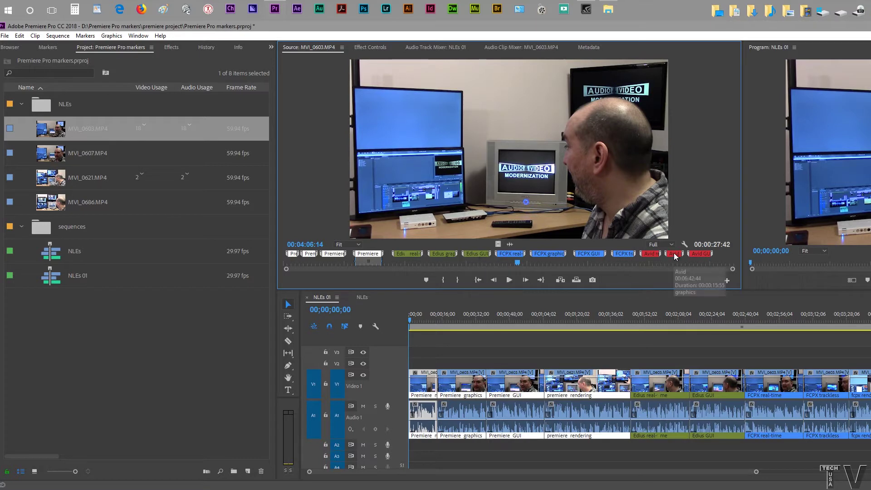
{"action": "double_click", "coordinate": [50, 157]}
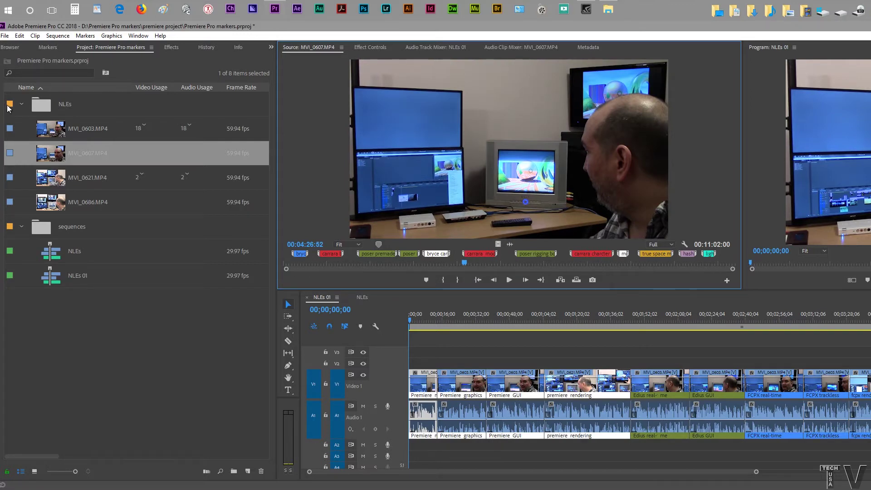
{"action": "left_click", "coordinate": [47, 48]}
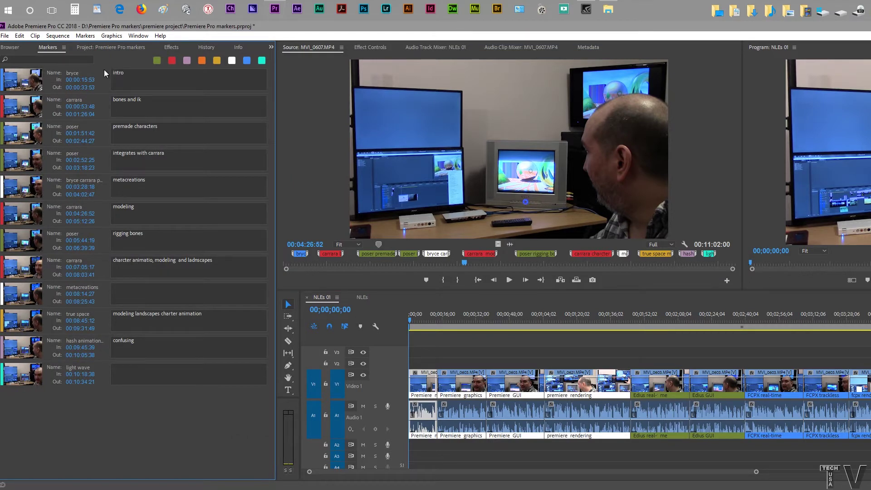
- Reload MVI_0603 from the project list and show its markers with names, in/out points and comments
{"action": "left_click", "coordinate": [111, 46]}
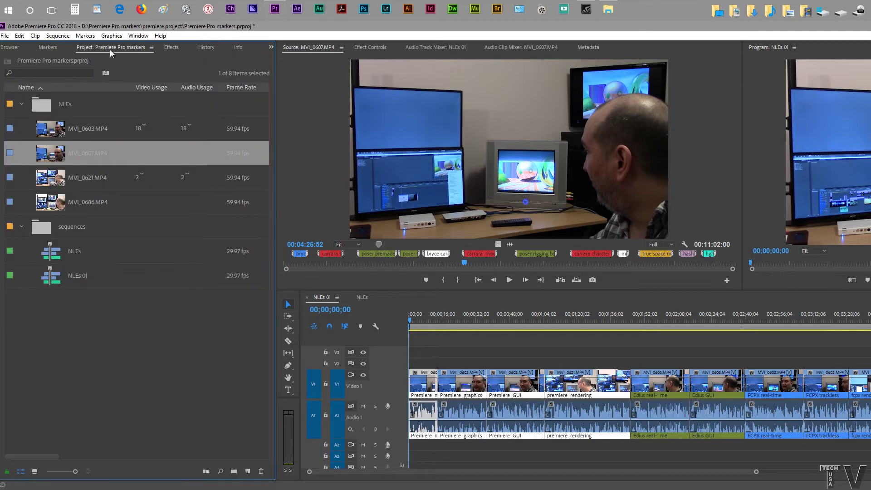
{"action": "double_click", "coordinate": [49, 131]}
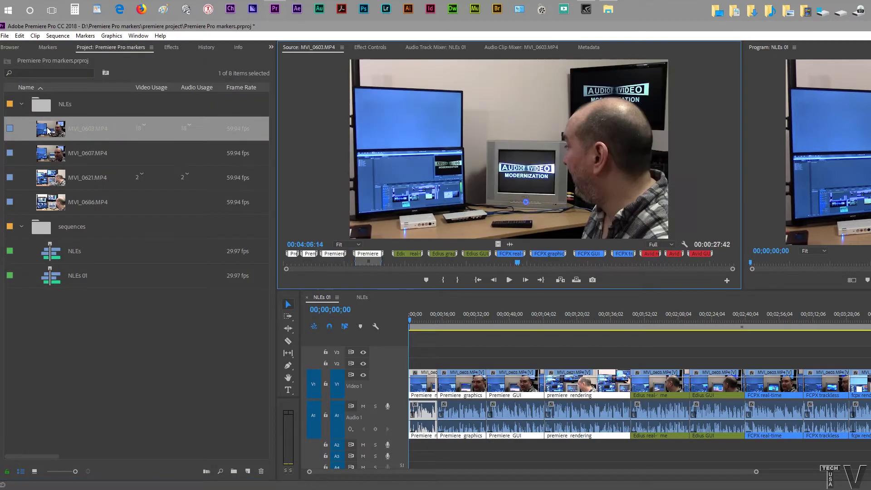
{"action": "left_click", "coordinate": [49, 47]}
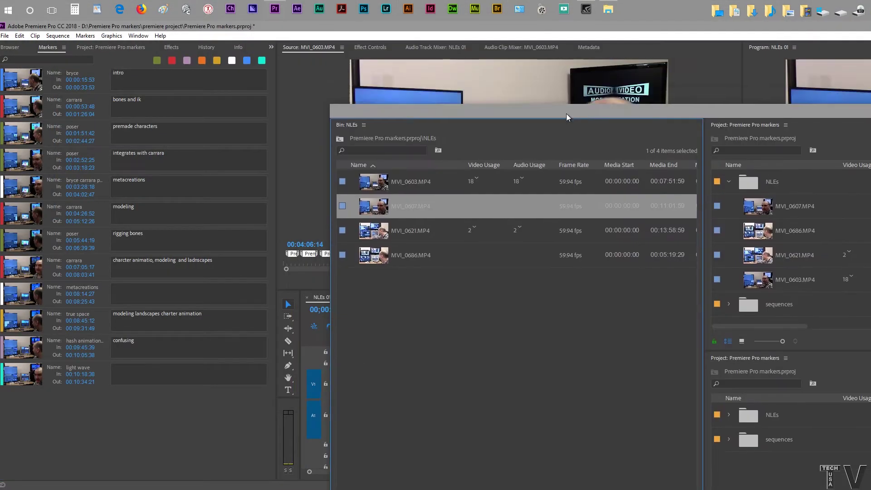
- Move the floating bin window aside and view markers for MVI_0603, MVI_0607 and MVI_0621 in turn
{"action": "left_click_drag", "start_coordinate": [567, 117], "coordinate": [238, 32]}
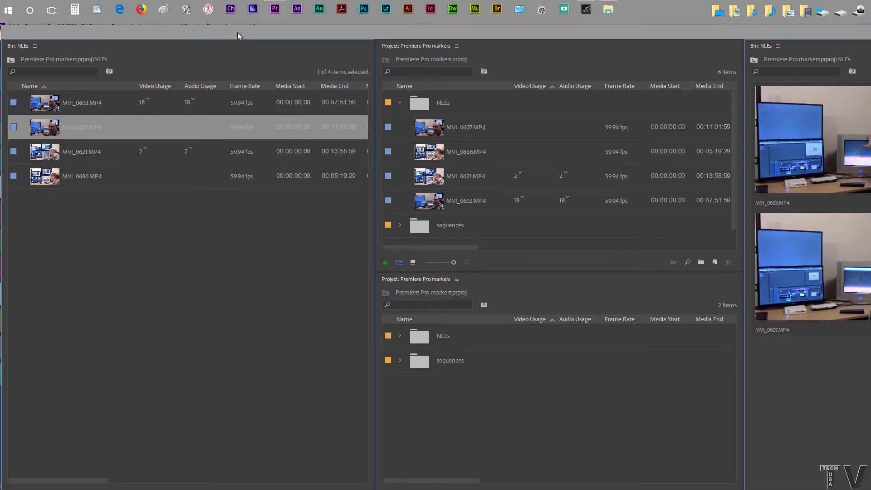
{"action": "left_click_drag", "start_coordinate": [238, 32], "coordinate": [513, 52]}
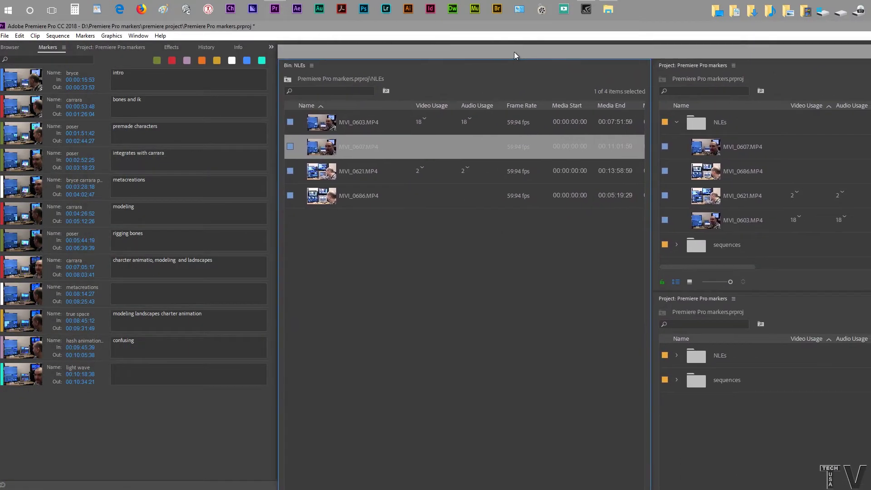
{"action": "left_click", "coordinate": [312, 124]}
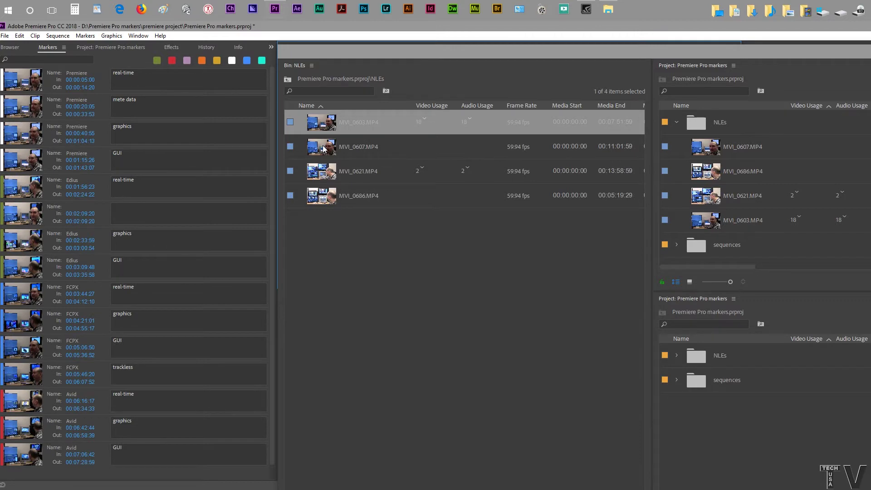
{"action": "left_click", "coordinate": [324, 147]}
{"action": "left_click", "coordinate": [324, 171]}
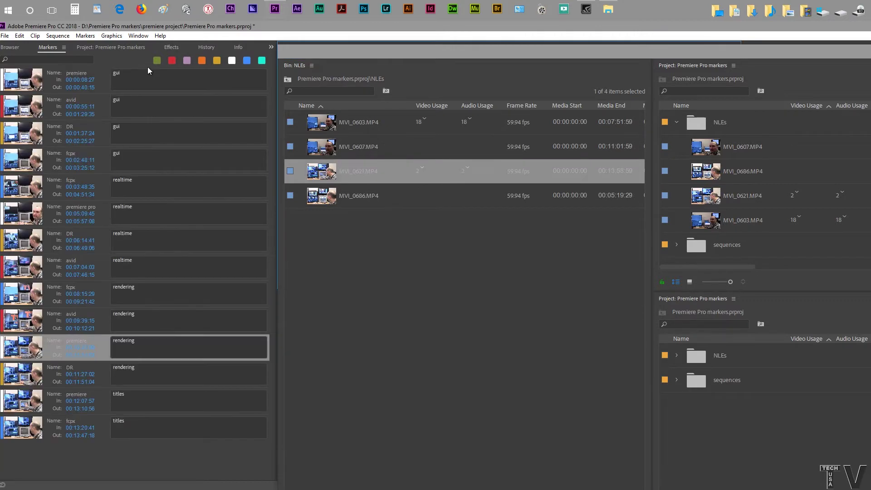
- Glance at the project folder list, back at the markers, then settle on the project list
{"action": "left_click", "coordinate": [123, 45]}
{"action": "left_click", "coordinate": [53, 48]}
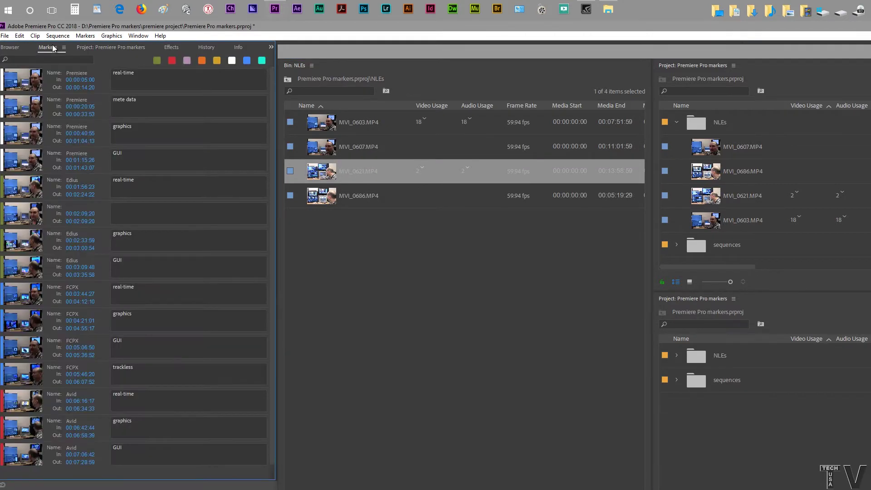
{"action": "left_click", "coordinate": [107, 48]}
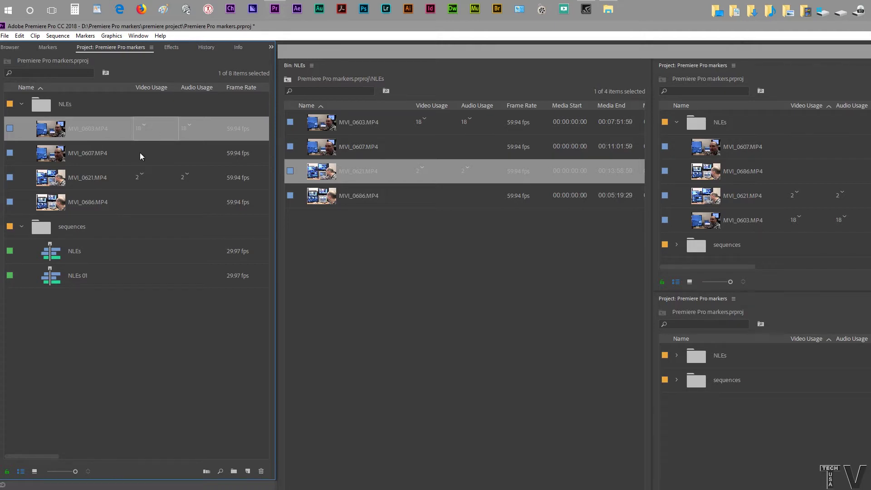
- Select MVI_0621, go up to the project root, and show MVI_0603.MP4's video and audio usage in sequences
{"action": "left_click", "coordinate": [140, 176]}
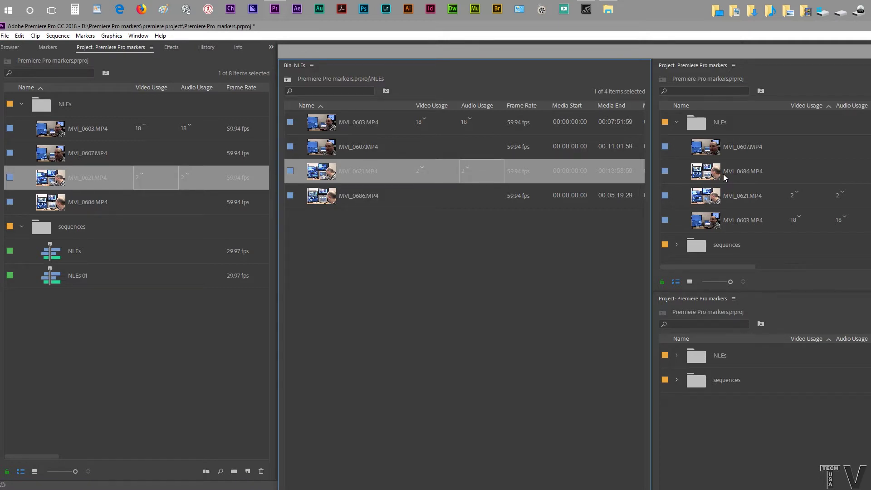
{"action": "left_click", "coordinate": [793, 189]}
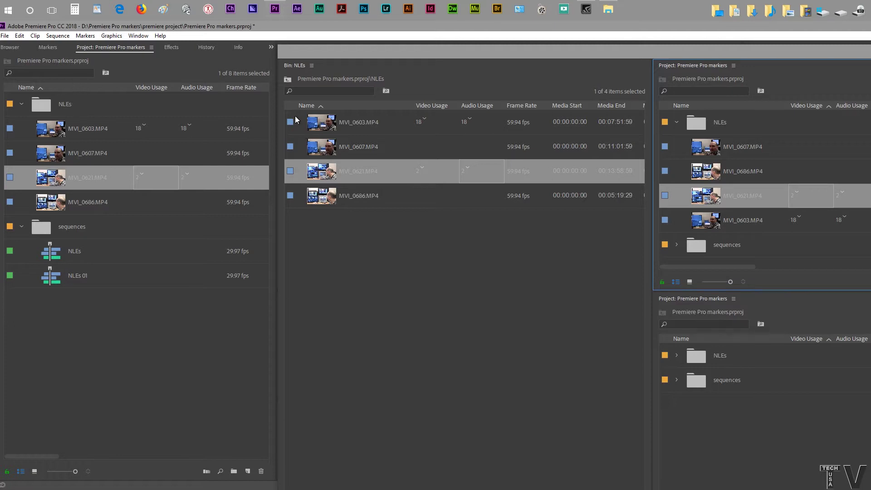
{"action": "left_click", "coordinate": [287, 80]}
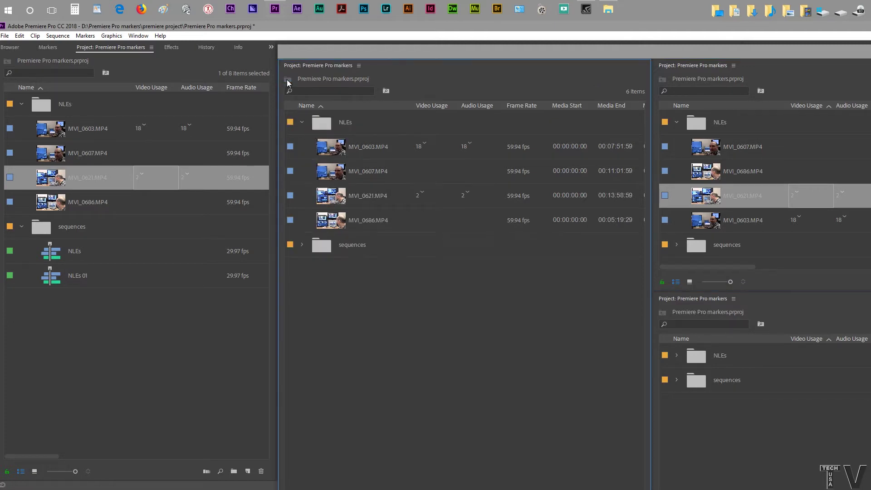
{"action": "left_click", "coordinate": [423, 144]}
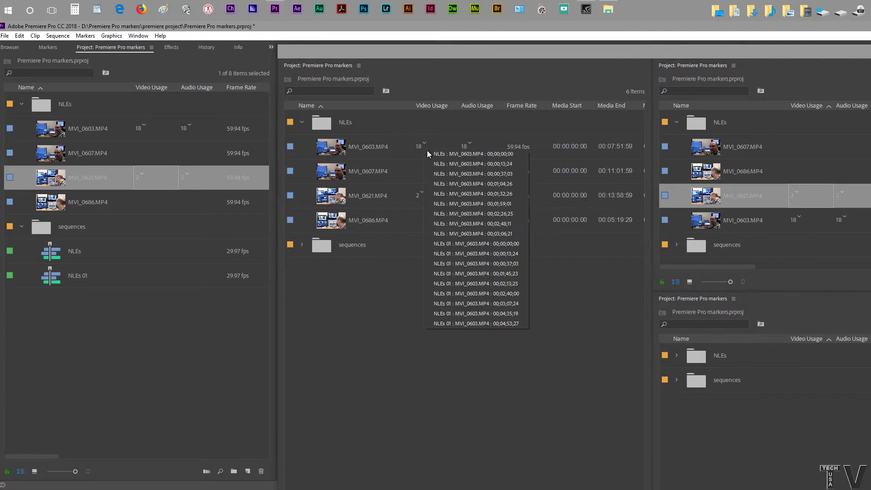
{"action": "left_click", "coordinate": [470, 142]}
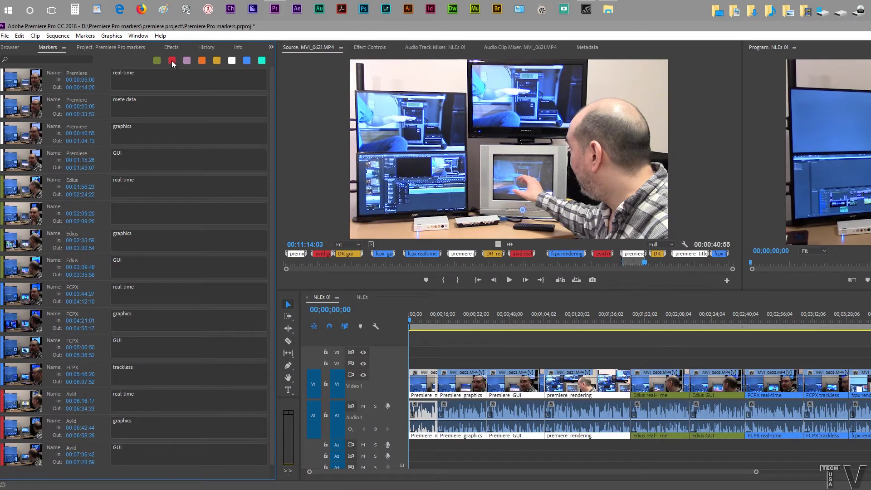
- Filter the marker list to red, then white markers, clear both filters, and return to the project list
{"action": "left_click", "coordinate": [172, 61]}
{"action": "left_click", "coordinate": [172, 61]}
{"action": "left_click", "coordinate": [232, 61]}
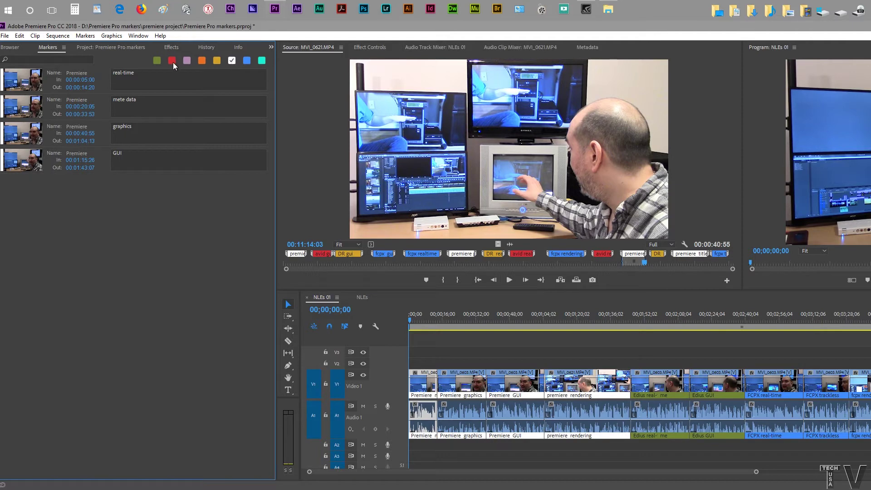
{"action": "left_click", "coordinate": [172, 61]}
{"action": "left_click", "coordinate": [172, 61]}
{"action": "left_click", "coordinate": [232, 61]}
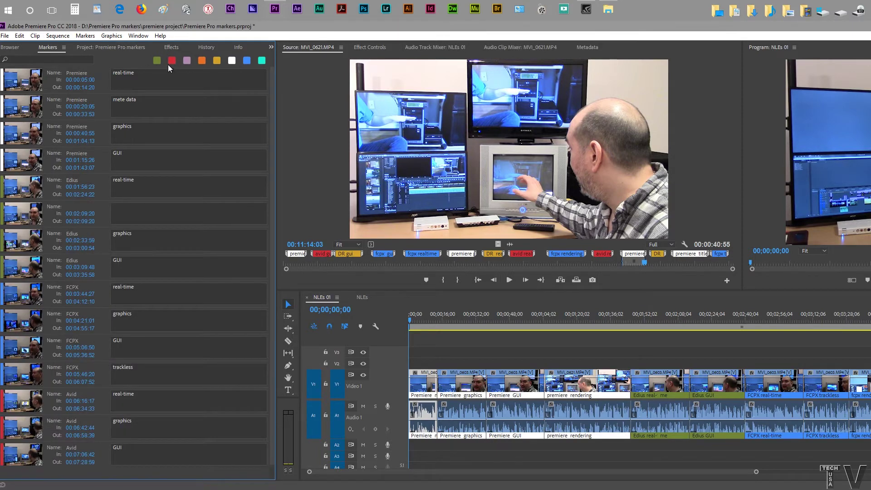
{"action": "left_click", "coordinate": [127, 49]}
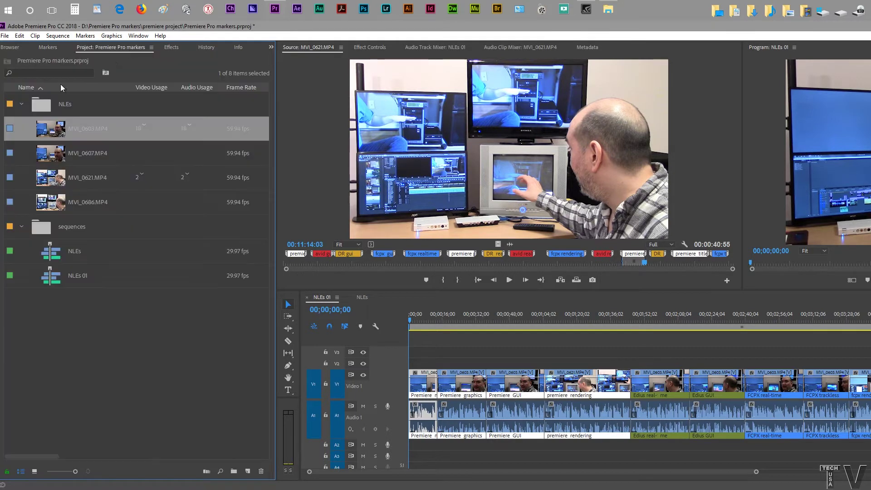
- Load MVI_0603.MP4, then MVI_0607.MP4, showing carrara, poser and true space markers on the ruler
{"action": "double_click", "coordinate": [50, 130]}
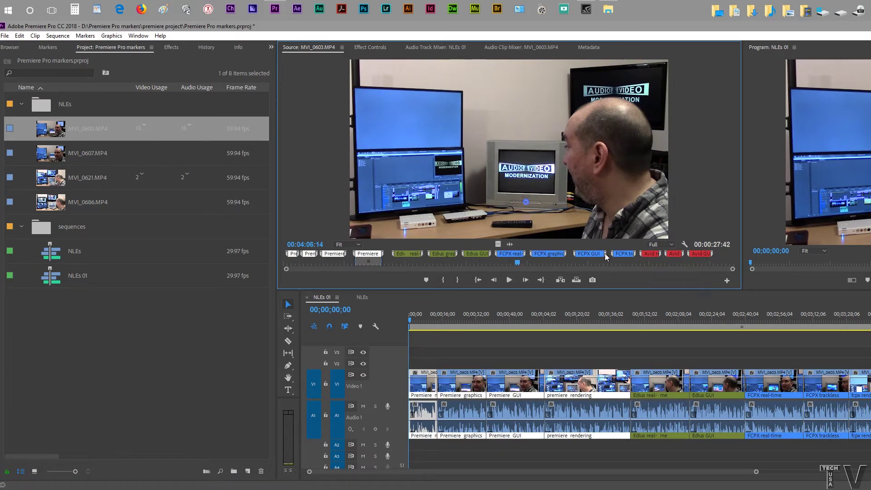
{"action": "double_click", "coordinate": [38, 154]}
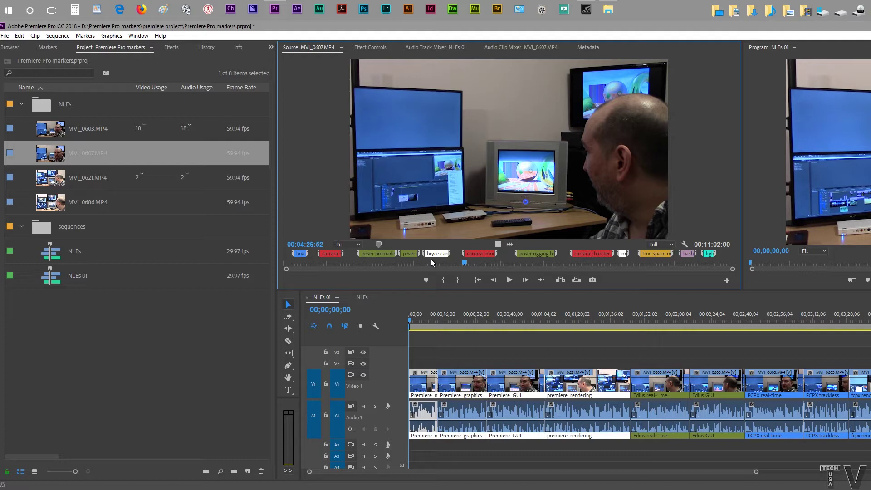
- List MVI_0607's twelve markers with names, in/out times and comments like intro and modeling
{"action": "left_click", "coordinate": [47, 48]}
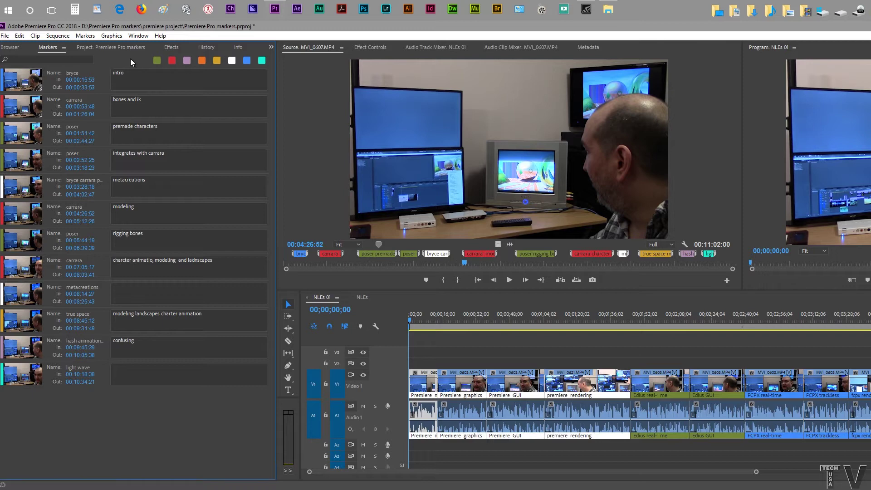
- Load MVI_0603.MP4 from the project list into the Source monitor and list its markers
{"action": "left_click", "coordinate": [111, 47]}
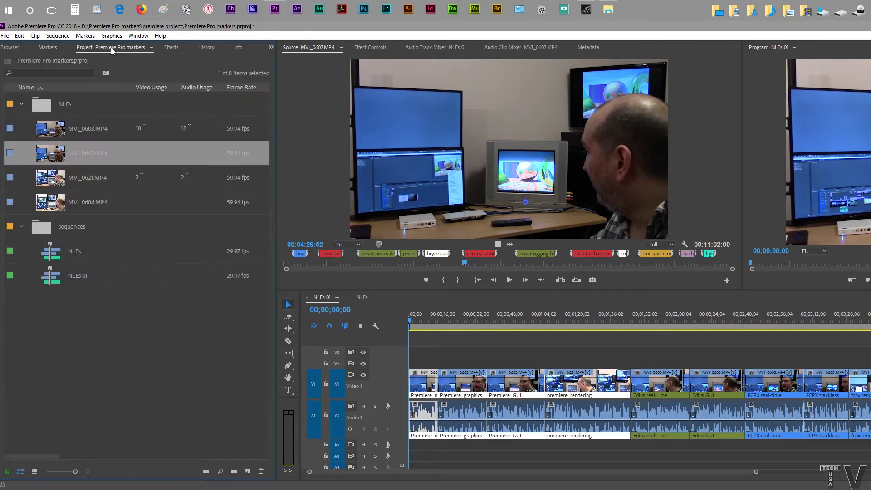
{"action": "double_click", "coordinate": [65, 128]}
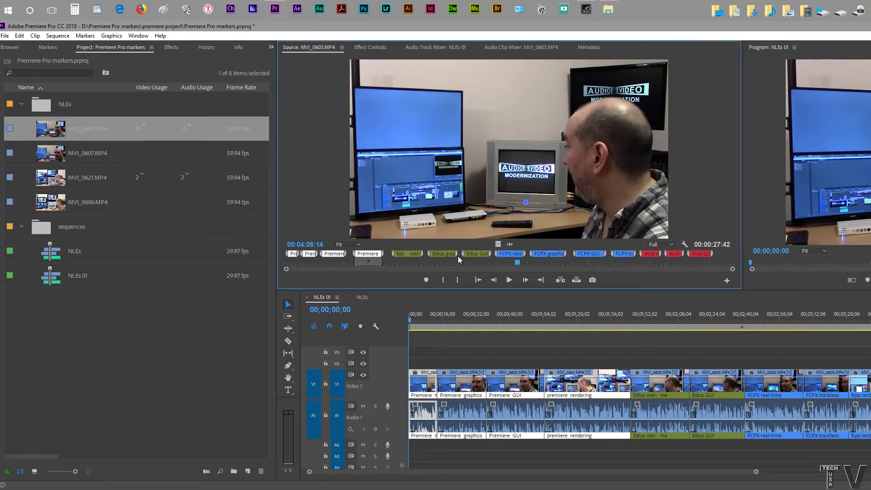
{"action": "mouse_move", "coordinate": [472, 255]}
{"action": "mouse_move", "coordinate": [687, 255]}
{"action": "mouse_move", "coordinate": [582, 258]}
{"action": "left_click", "coordinate": [47, 47]}
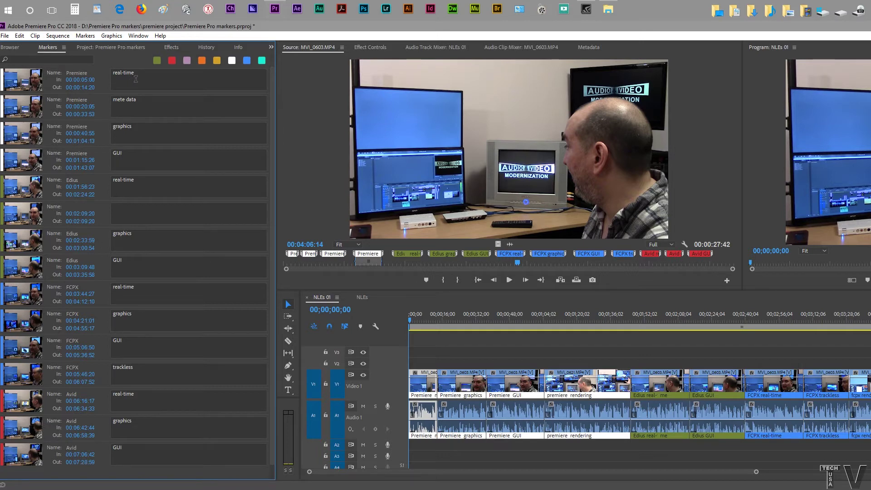
- Narrow the list to the four blue FCPX markers, clear the filter, and return to the project list
{"action": "left_click", "coordinate": [248, 61]}
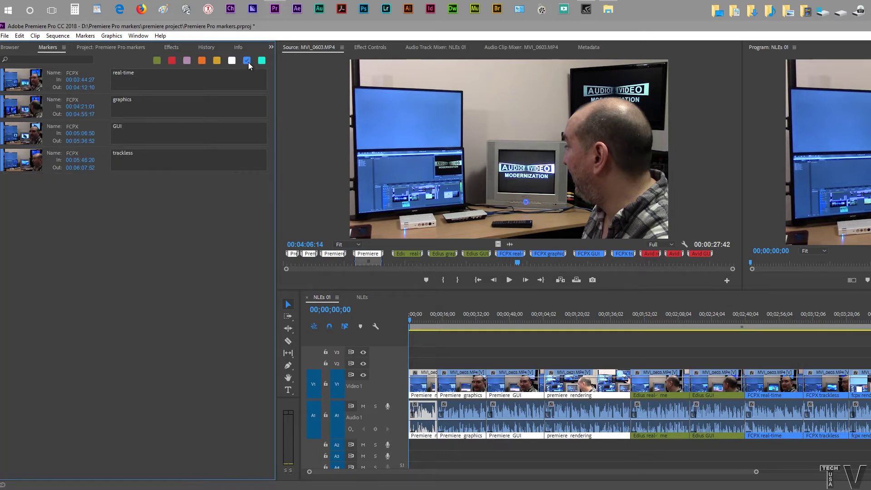
{"action": "left_click", "coordinate": [248, 61]}
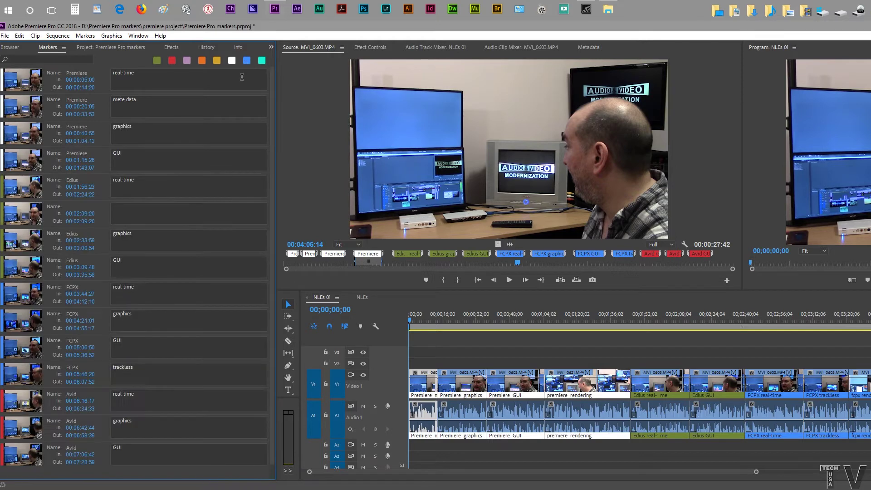
{"action": "left_click", "coordinate": [120, 47]}
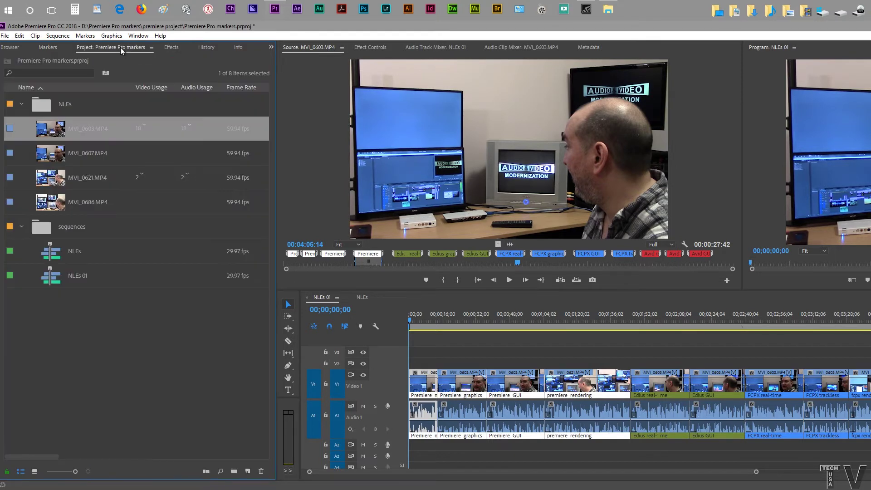
- Load MVI_0621.MP4 into the Source monitor and list all its markers
{"action": "double_click", "coordinate": [59, 186]}
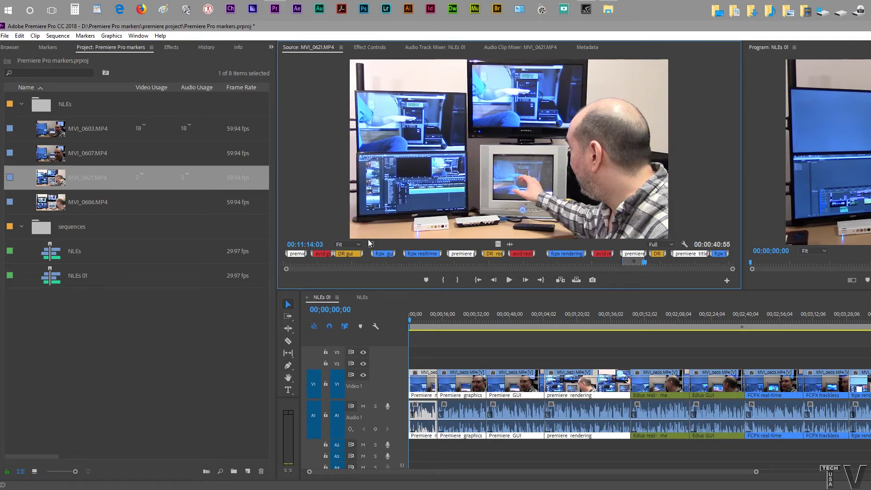
{"action": "mouse_move", "coordinate": [421, 256]}
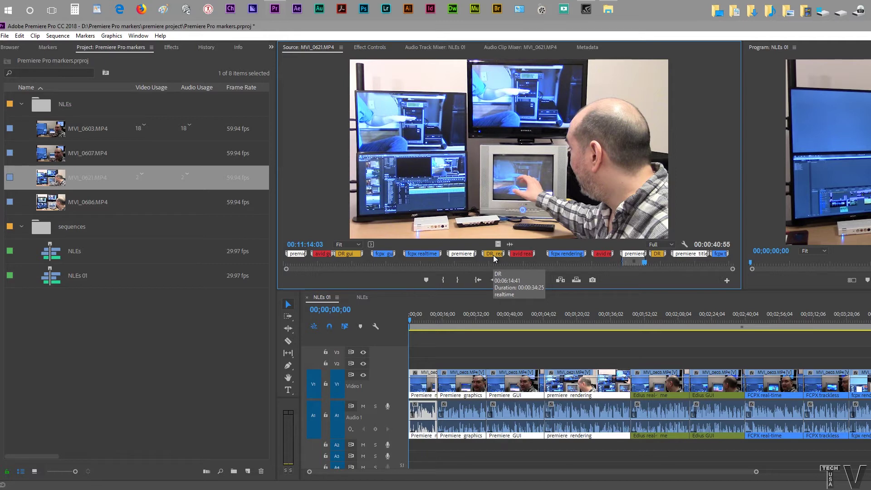
{"action": "mouse_move", "coordinate": [335, 255]}
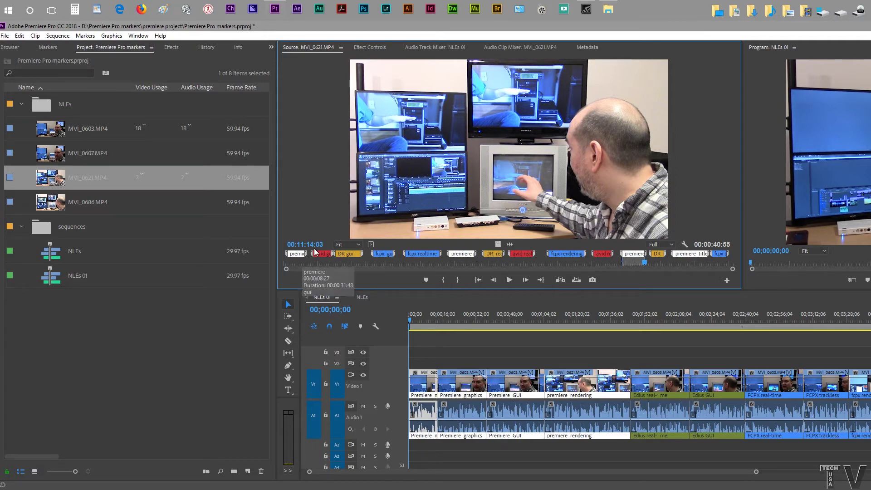
{"action": "left_click", "coordinate": [47, 48]}
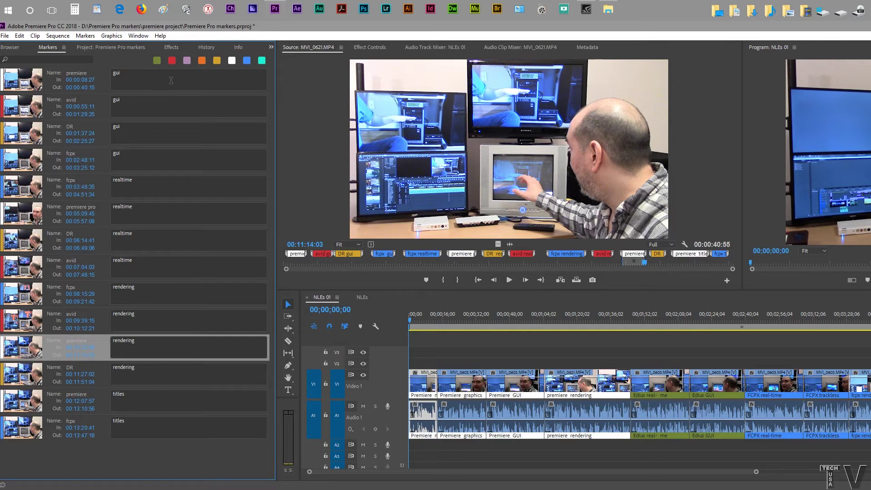
- Filter the markers to red avid, then blue fcpx, clearing each filter afterward
{"action": "left_click", "coordinate": [173, 60]}
{"action": "left_click", "coordinate": [173, 60]}
{"action": "left_click", "coordinate": [247, 60]}
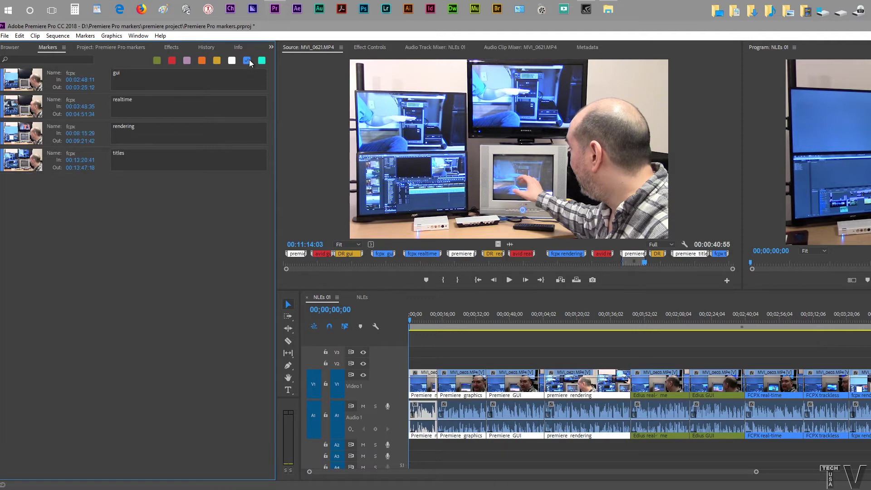
{"action": "left_click", "coordinate": [248, 60]}
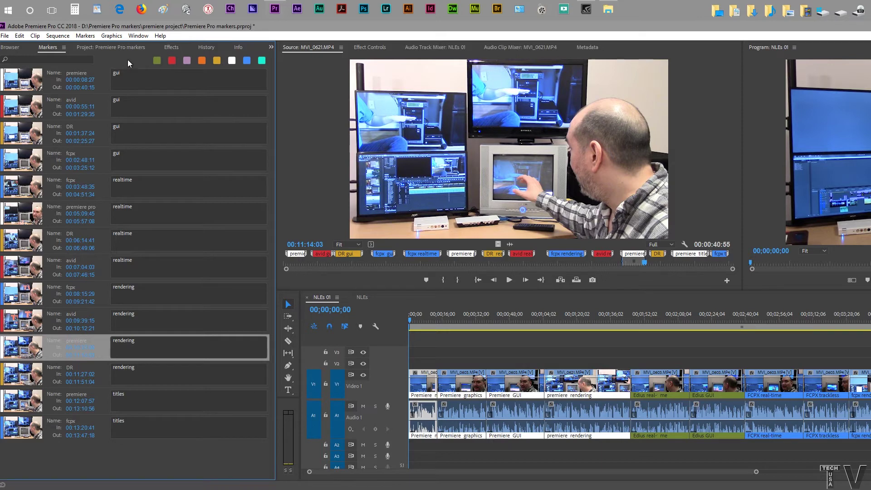
- Load MVI_0686.MP4 and add a marker at 00:01:05:17, stretched into a 00:00:28:12 range
{"action": "left_click", "coordinate": [119, 47]}
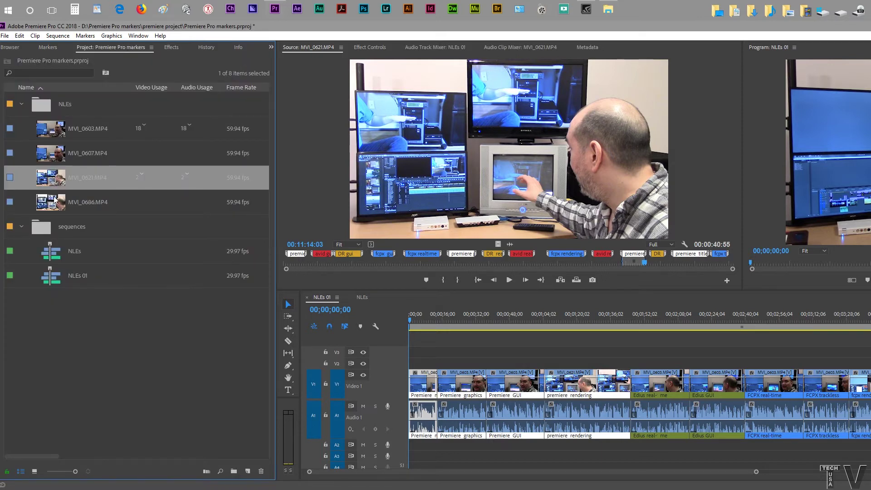
{"action": "double_click", "coordinate": [54, 200]}
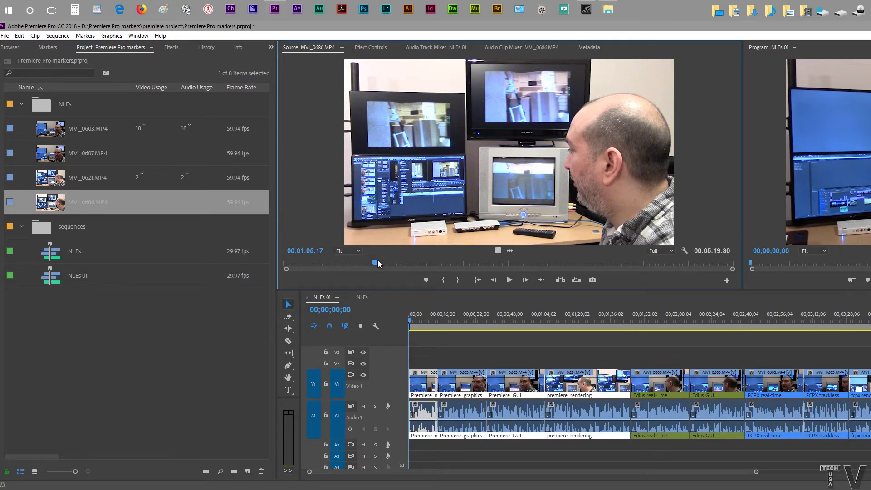
{"action": "key", "text": "m"}
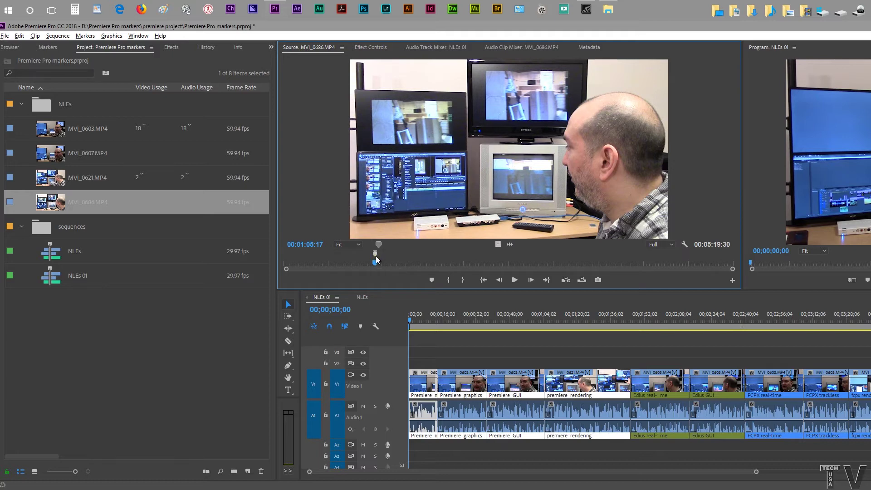
{"action": "left_click_drag", "start_coordinate": [378, 257], "coordinate": [416, 256]}
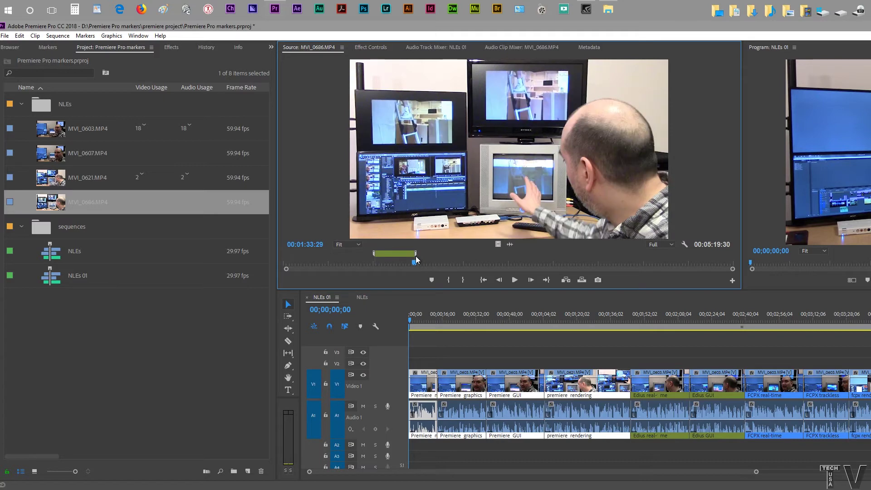
- Name the ranged marker 'avid', colour it red, and confirm
{"action": "double_click", "coordinate": [395, 253]}
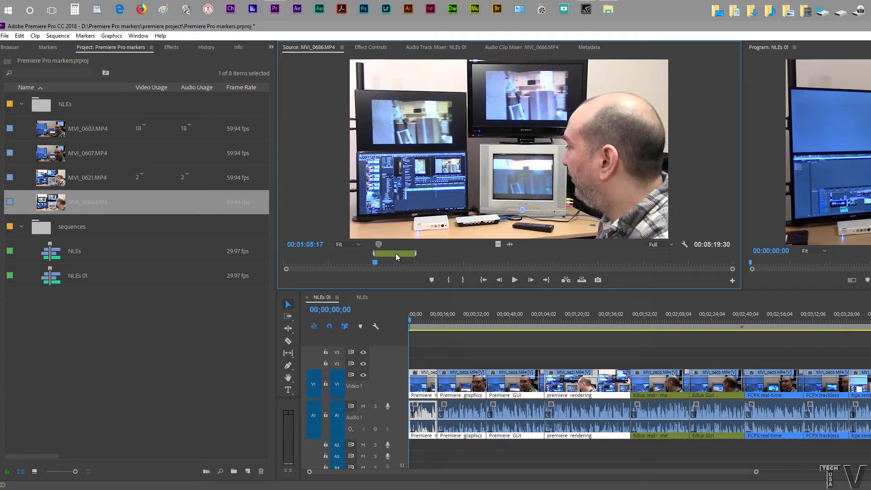
{"action": "left_click", "coordinate": [543, 233]}
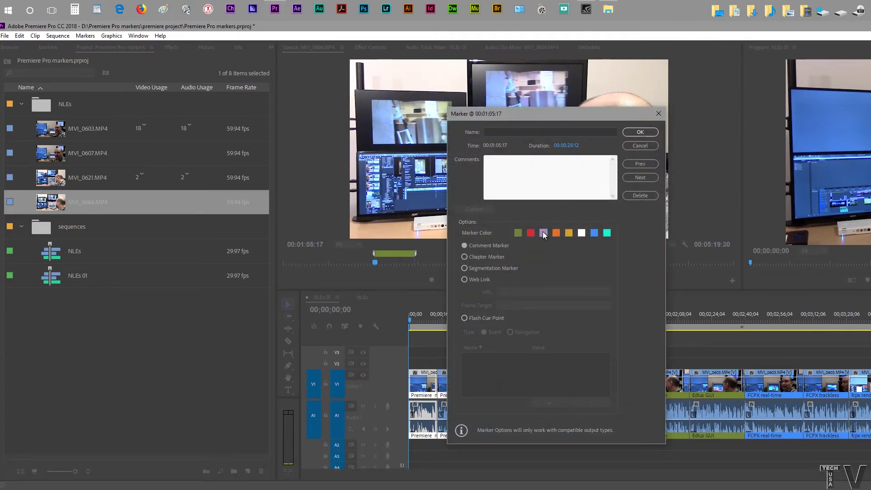
{"action": "left_click", "coordinate": [517, 132]}
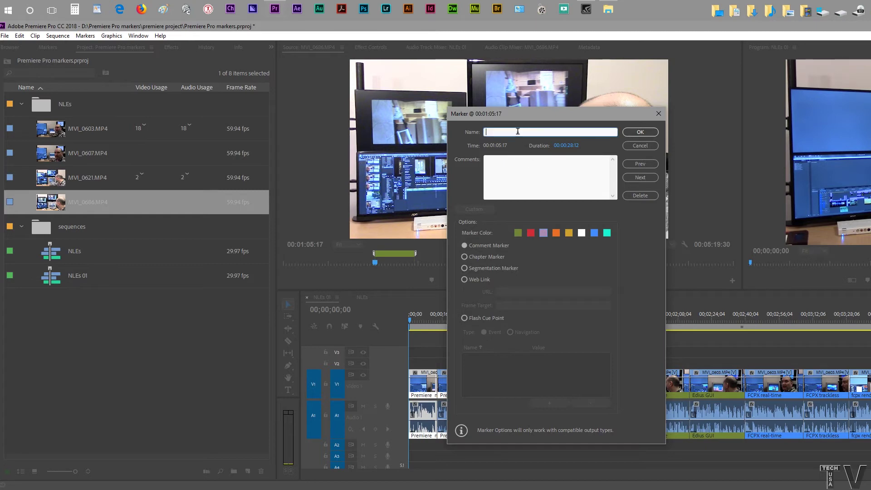
{"action": "type", "text": "avid"}
{"action": "left_click", "coordinate": [531, 233]}
{"action": "left_click", "coordinate": [647, 132]}
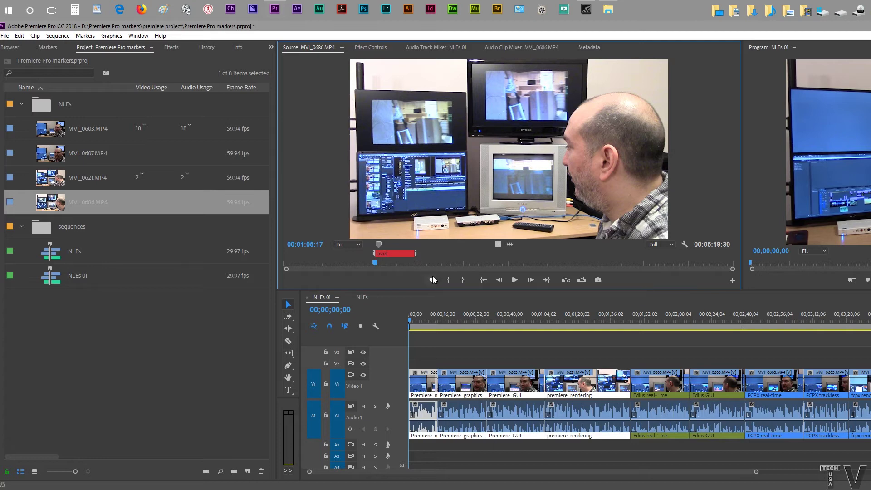
- Add markers to MVI_0686.MP4 at 00:01:54:08, 00:02:46:22 and 00:03:27:18, then open the 00:01:54:08 marker's settings
{"action": "left_click_drag", "start_coordinate": [372, 266], "coordinate": [517, 265]}
{"action": "left_click", "coordinate": [431, 280]}
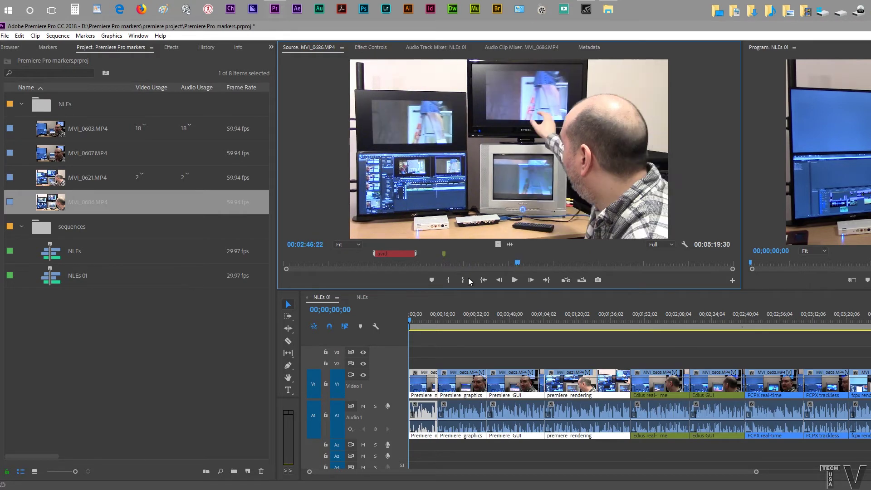
{"action": "left_click", "coordinate": [432, 280]}
{"action": "left_click_drag", "start_coordinate": [521, 267], "coordinate": [576, 266]}
{"action": "left_click", "coordinate": [432, 280]}
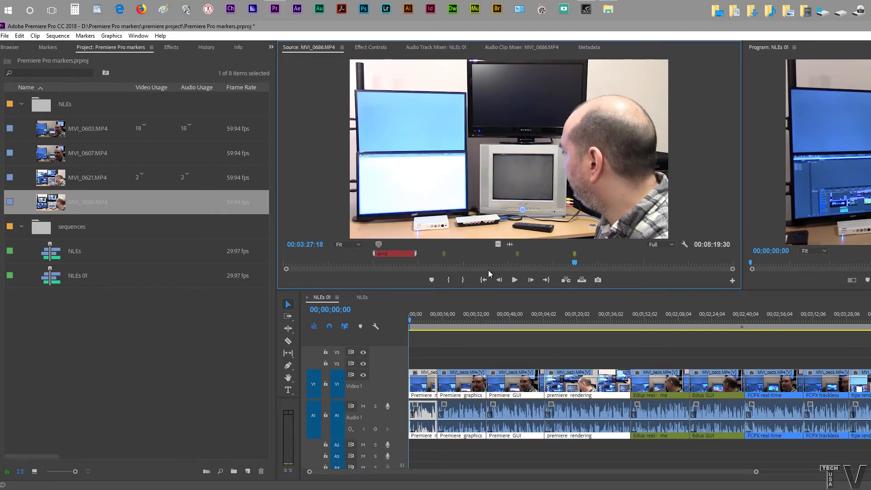
{"action": "left_click", "coordinate": [446, 262]}
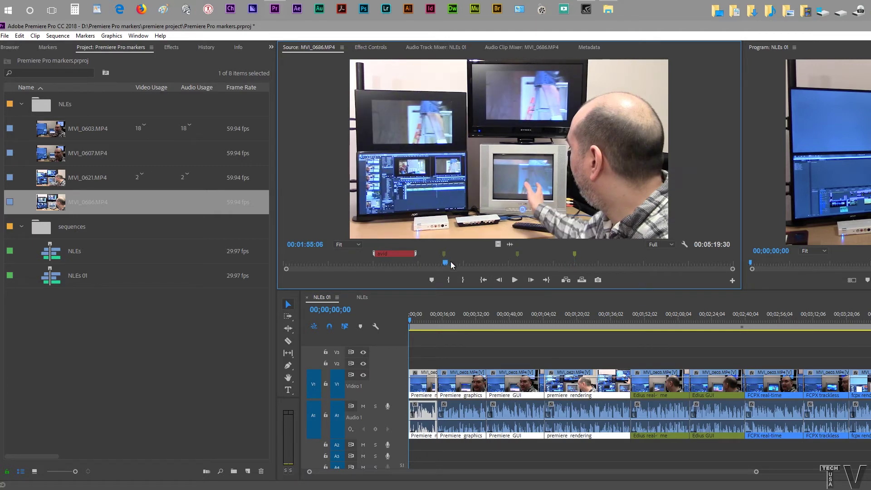
{"action": "left_click", "coordinate": [445, 259]}
- Colour the markers at 00:01:54:08, 00:02:46:22 and 00:03:27:18 orange, yellow and blue
{"action": "double_click", "coordinate": [445, 257]}
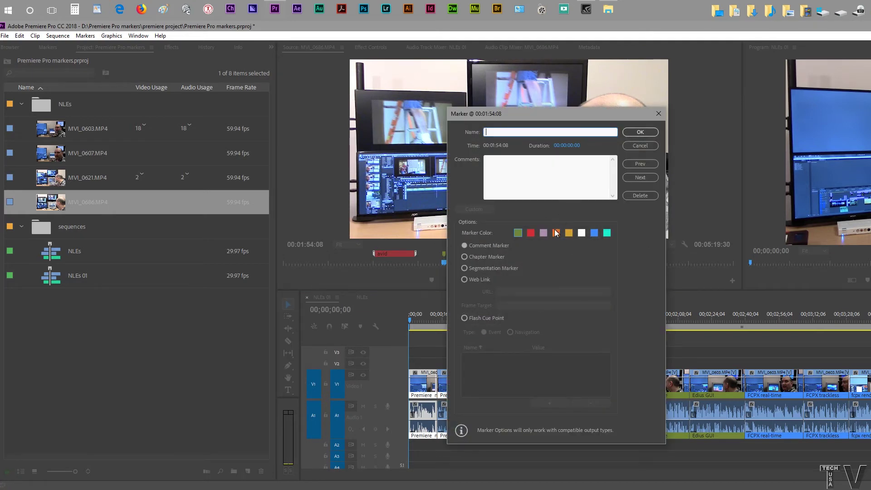
{"action": "left_click", "coordinate": [605, 190]}
{"action": "left_click", "coordinate": [638, 177]}
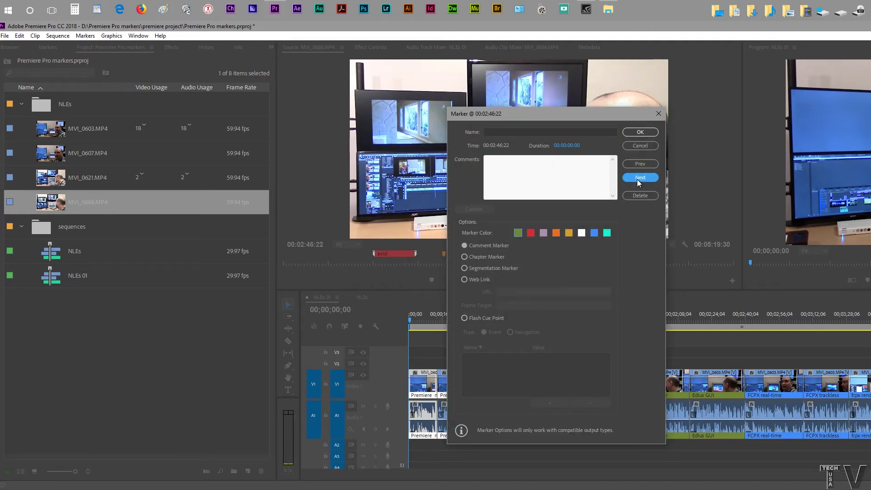
{"action": "left_click", "coordinate": [569, 233]}
{"action": "left_click", "coordinate": [640, 178]}
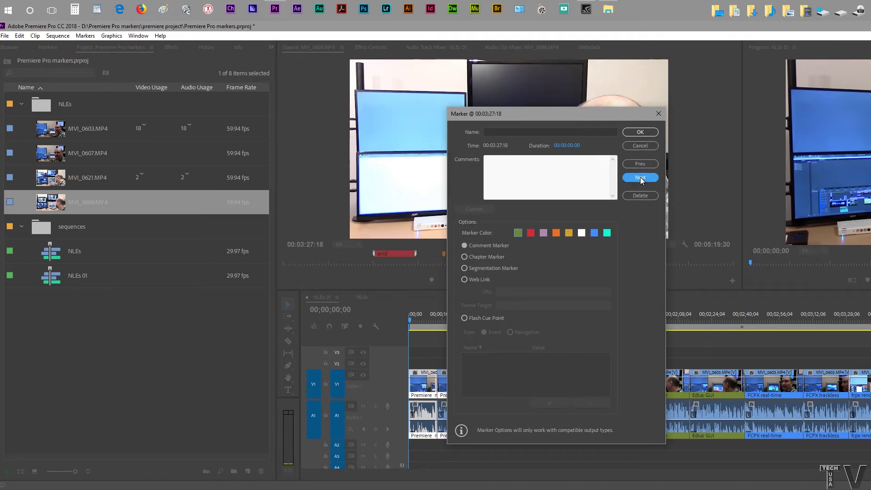
{"action": "left_click", "coordinate": [595, 233]}
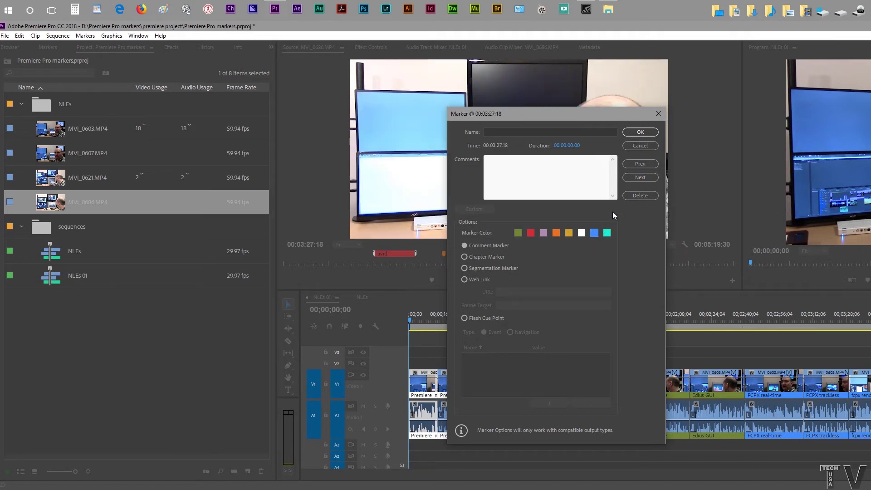
{"action": "left_click", "coordinate": [635, 133]}
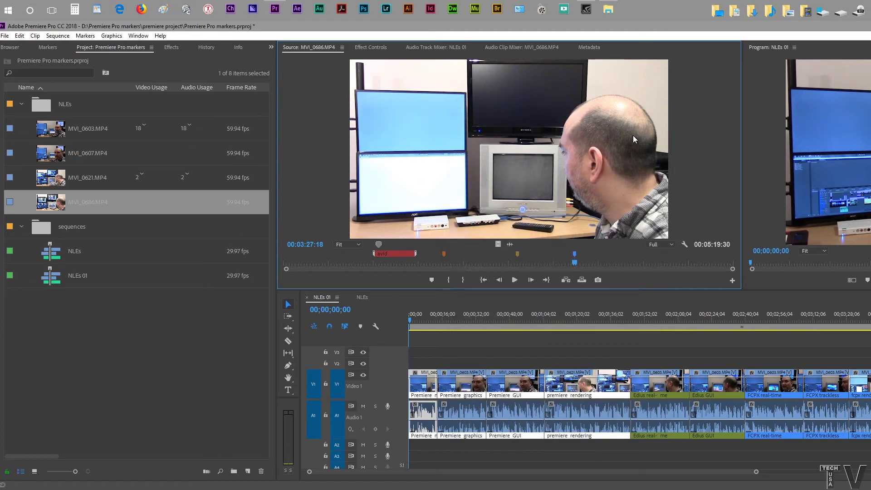
- Stretch the orange marker to 00:02:11:13, the yellow into a range, and blue to 00:03:56:19
{"action": "left_click", "coordinate": [444, 256]}
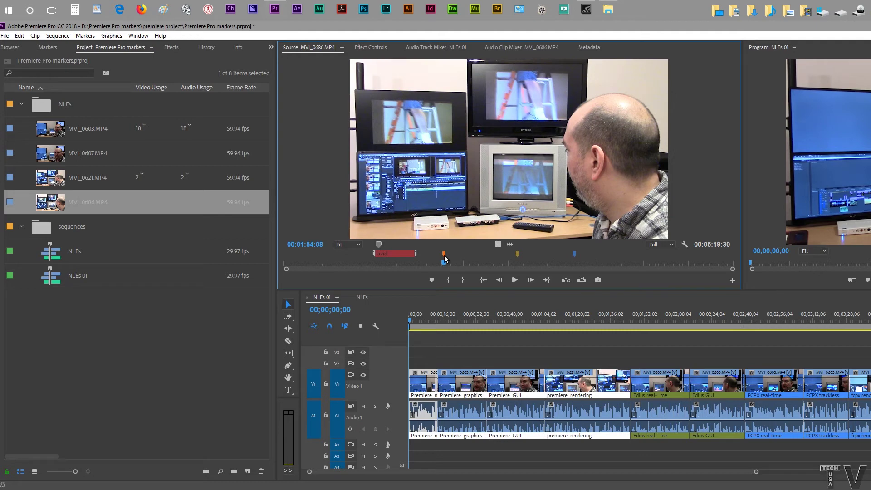
{"action": "left_click", "coordinate": [444, 255]}
{"action": "left_click", "coordinate": [468, 257]}
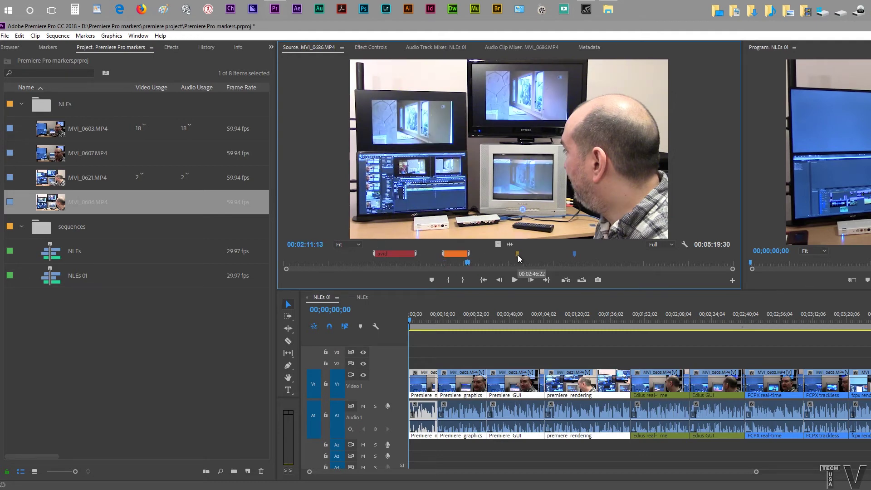
{"action": "left_click_drag", "start_coordinate": [519, 258], "coordinate": [539, 258]}
{"action": "left_click", "coordinate": [575, 258]}
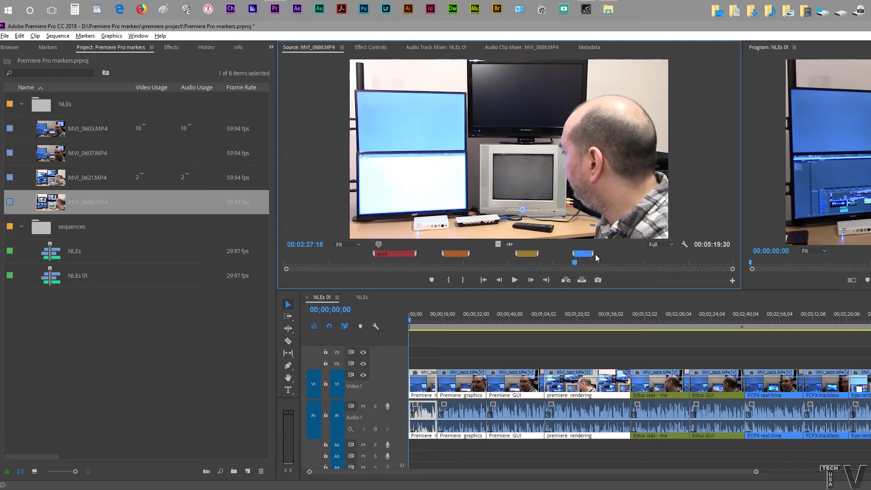
{"action": "left_click_drag", "start_coordinate": [595, 254], "coordinate": [617, 255]}
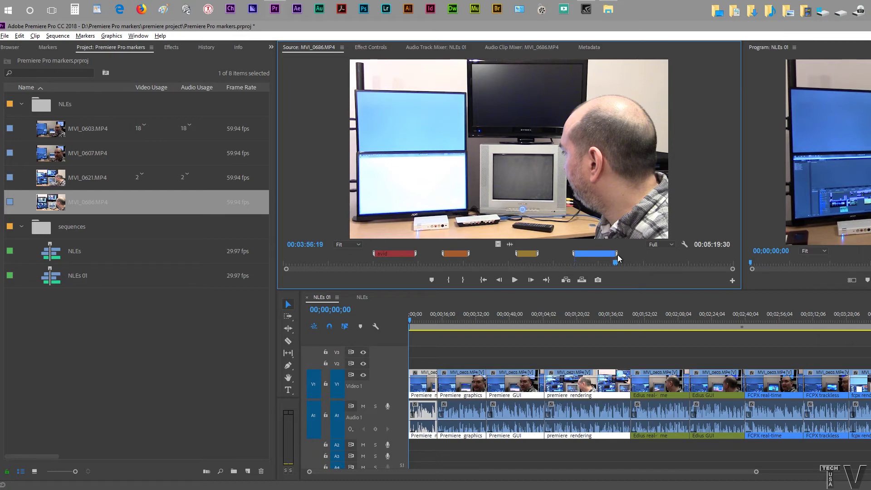
{"action": "double_click", "coordinate": [459, 256]}
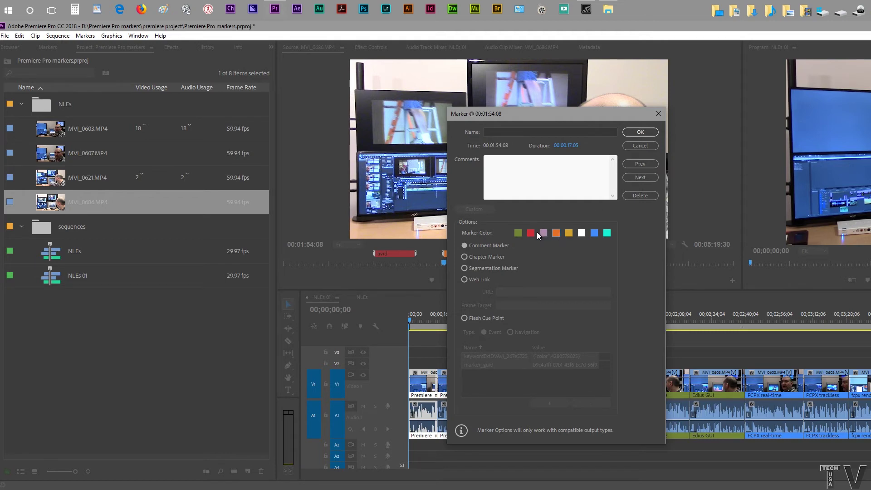
- Step the Marker dialog from orange back round to avid at 00:01:05:17, then move it right
{"action": "left_click", "coordinate": [517, 233]}
{"action": "left_click", "coordinate": [644, 175]}
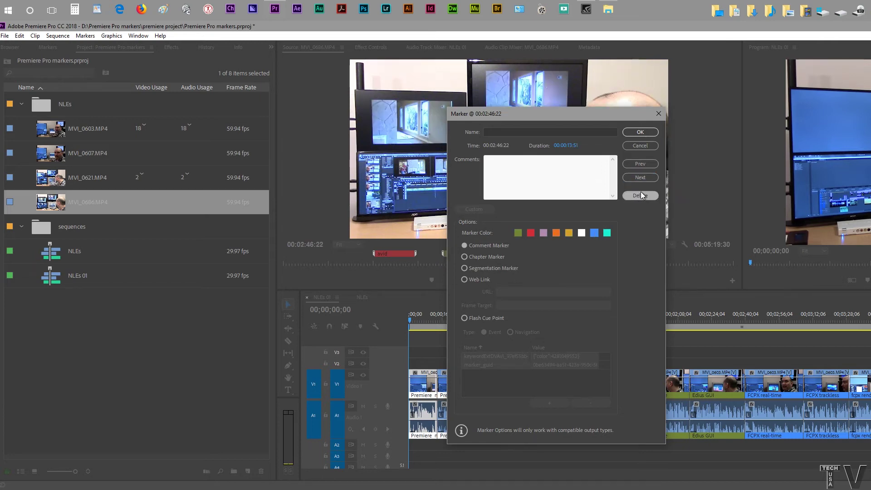
{"action": "left_click", "coordinate": [644, 177]}
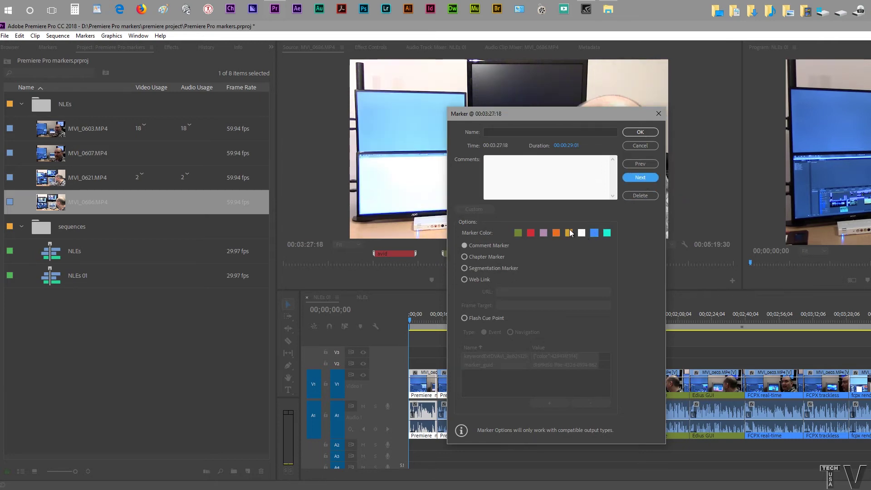
{"action": "left_click", "coordinate": [641, 177]}
{"action": "mouse_move", "coordinate": [609, 112]}
{"action": "left_mouse_down"}
{"action": "mouse_move", "coordinate": [604, 118]}
{"action": "mouse_move", "coordinate": [806, 126]}
{"action": "left_mouse_up"}
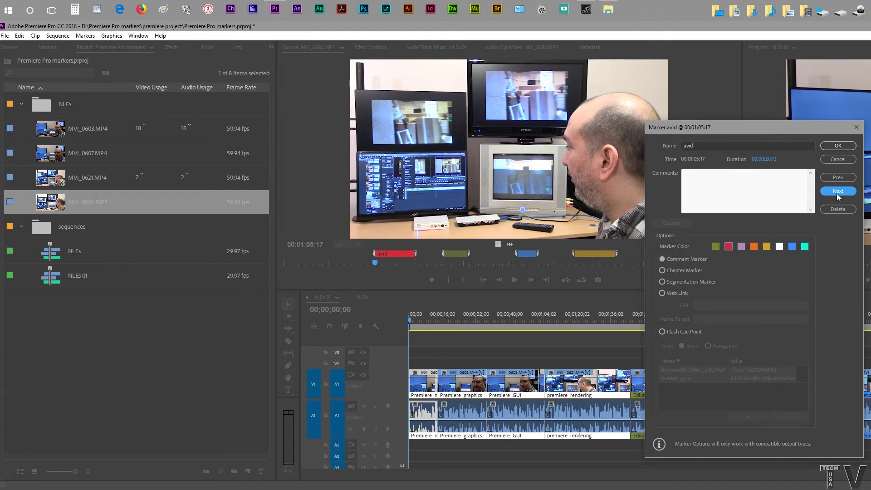
- Reposition the marker details window slightly higher on screen
{"action": "left_click_drag", "start_coordinate": [753, 124], "coordinate": [735, 97]}
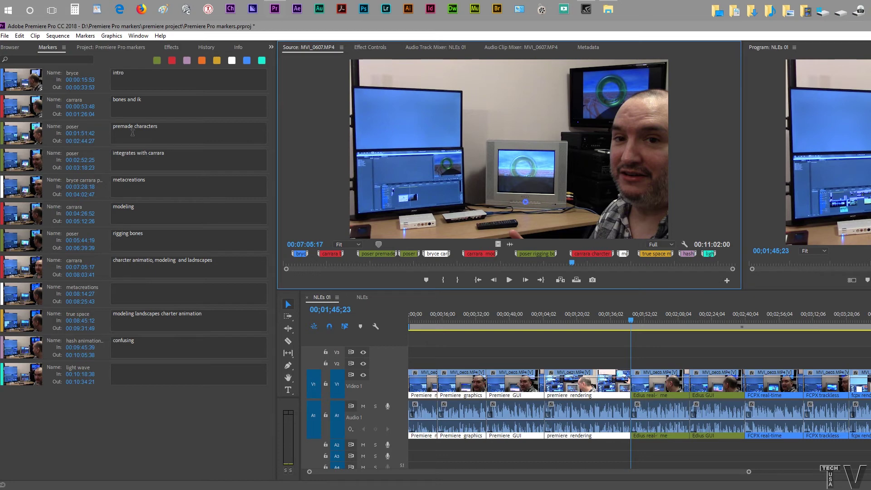
- Jump from the carrara bones and ik marker down to true space, then focus the Source monitor
{"action": "left_click", "coordinate": [27, 112]}
{"action": "left_click", "coordinate": [25, 132]}
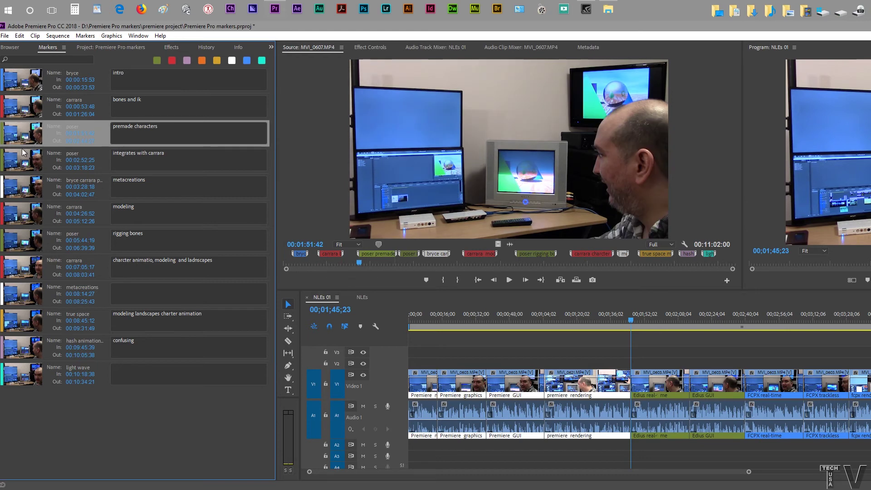
{"action": "left_click", "coordinate": [24, 168]}
{"action": "left_click", "coordinate": [22, 234]}
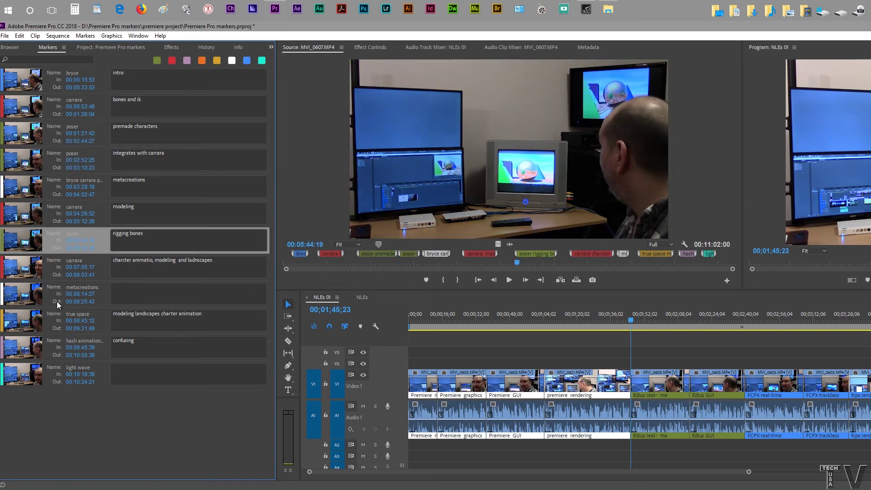
{"action": "left_click", "coordinate": [16, 298]}
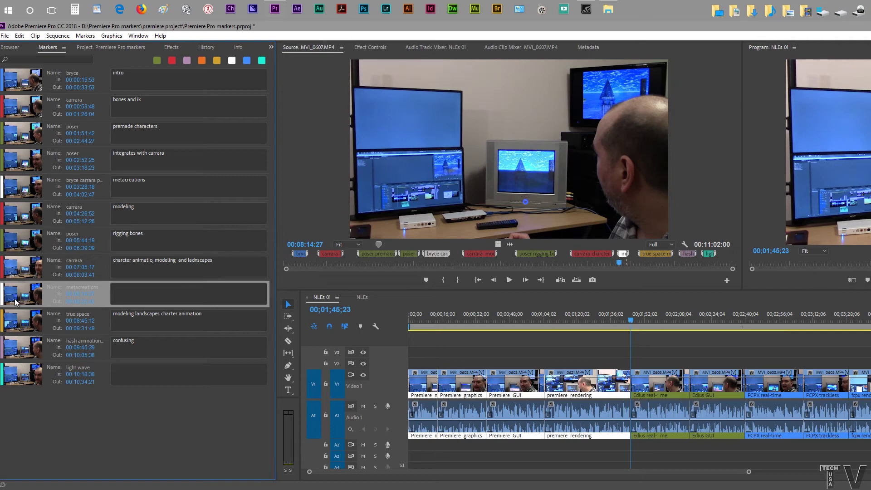
{"action": "left_click", "coordinate": [14, 326]}
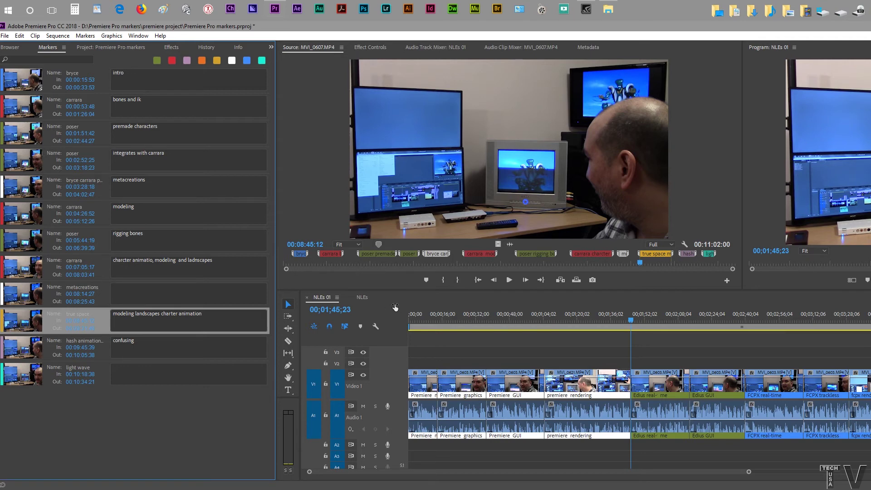
{"action": "left_click", "coordinate": [639, 257]}
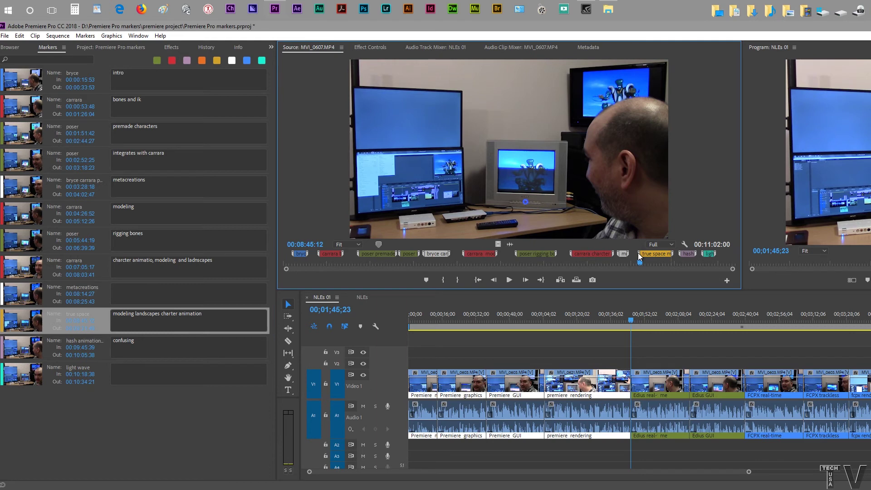
- Set in and out points on the true space marker's range and insert it into NLEs 01
{"action": "mouse_move", "coordinate": [640, 259]}
{"action": "key", "text": "i"}
{"action": "mouse_move", "coordinate": [670, 252]}
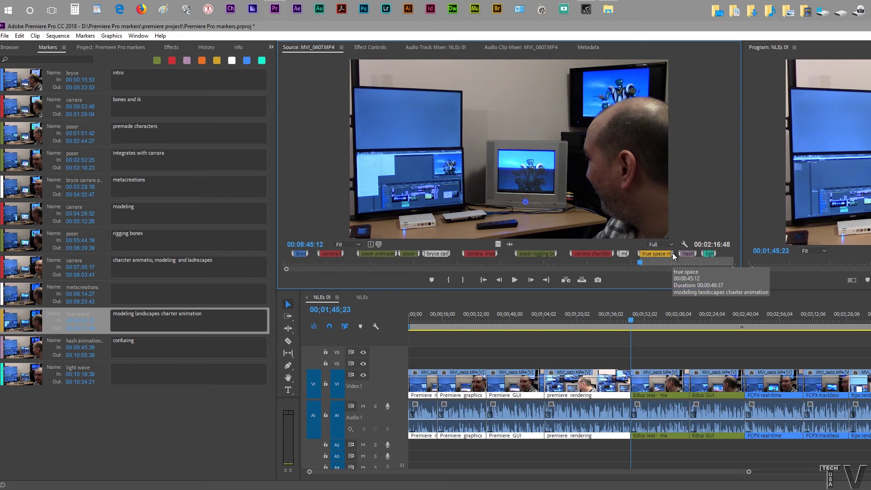
{"action": "left_click", "coordinate": [672, 252]}
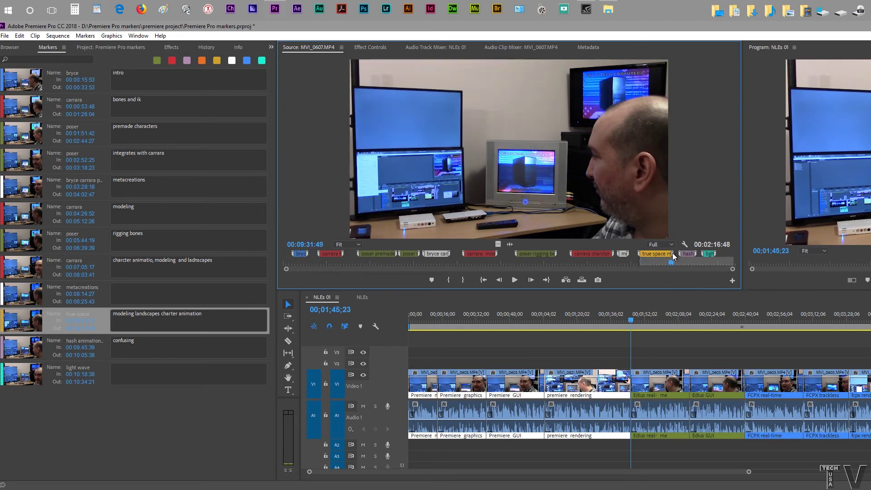
{"action": "key", "text": "o"}
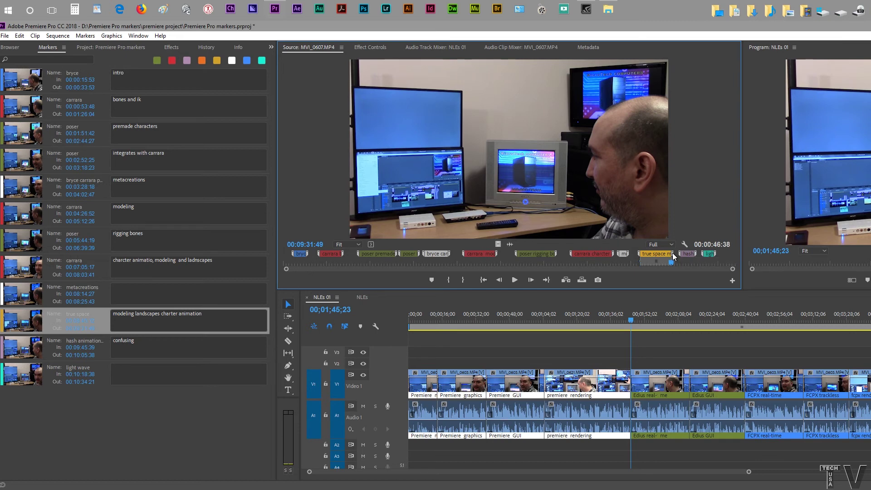
{"action": "left_click", "coordinate": [568, 280]}
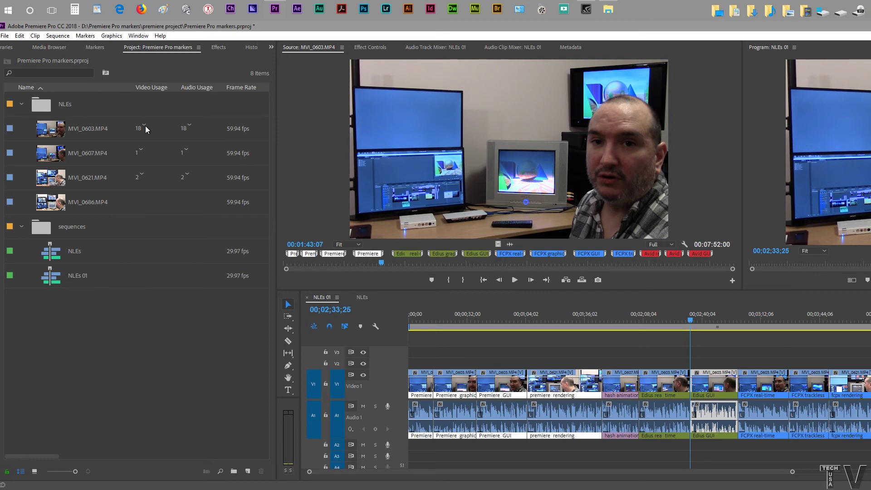
- Jump to MVI_0603.MP4's uses in NLEs and NLEs 01 via Video Usage, then reopen the list
{"action": "left_click", "coordinate": [145, 126]}
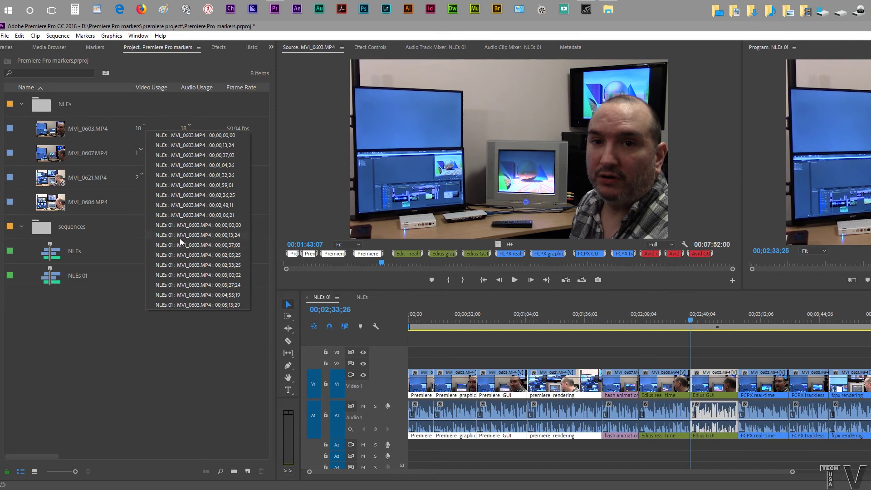
{"action": "left_click", "coordinate": [180, 145]}
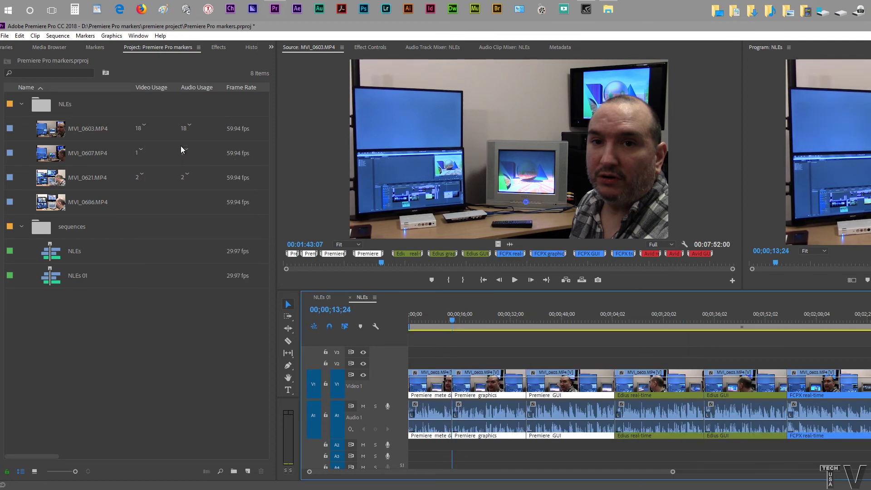
{"action": "left_click", "coordinate": [145, 125]}
{"action": "left_click", "coordinate": [180, 268]}
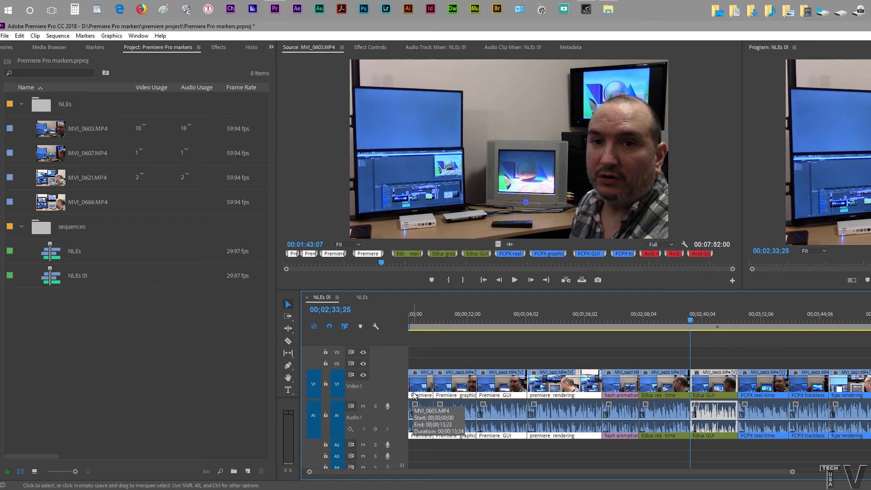
{"action": "mouse_move", "coordinate": [174, 243]}
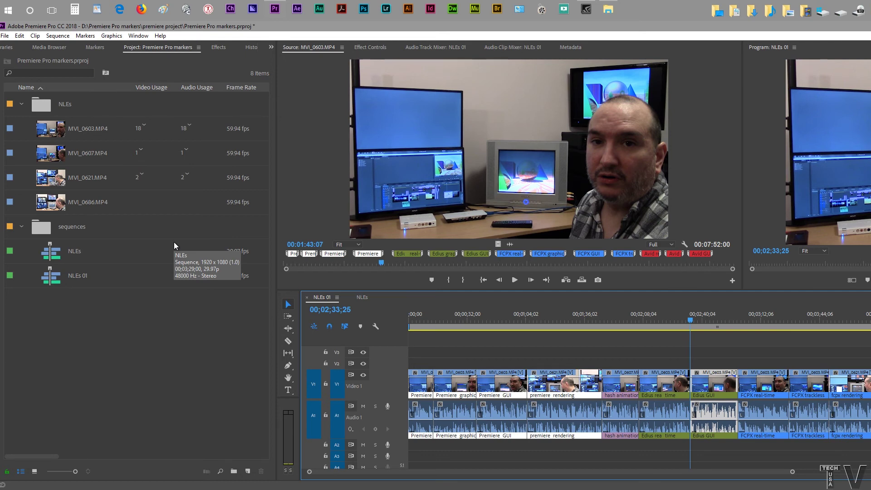
{"action": "left_click", "coordinate": [144, 128]}
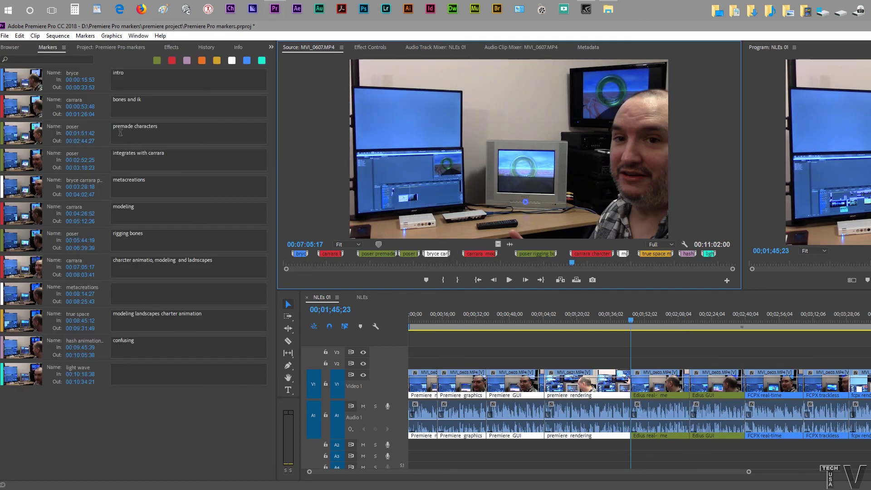
- Jump through bones and ik, premade characters, rigging bones and metacreations markers to true space at 00:08:45:12
{"action": "left_click", "coordinate": [26, 112]}
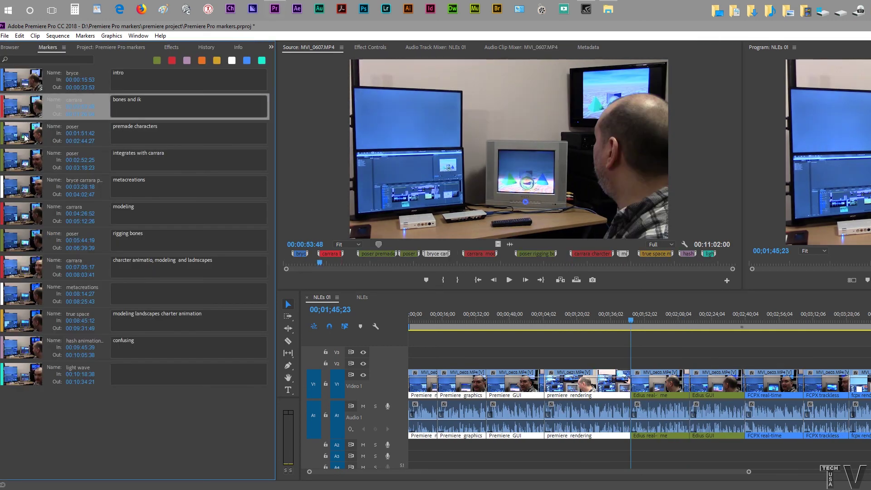
{"action": "left_click", "coordinate": [25, 139]}
{"action": "left_click", "coordinate": [23, 165]}
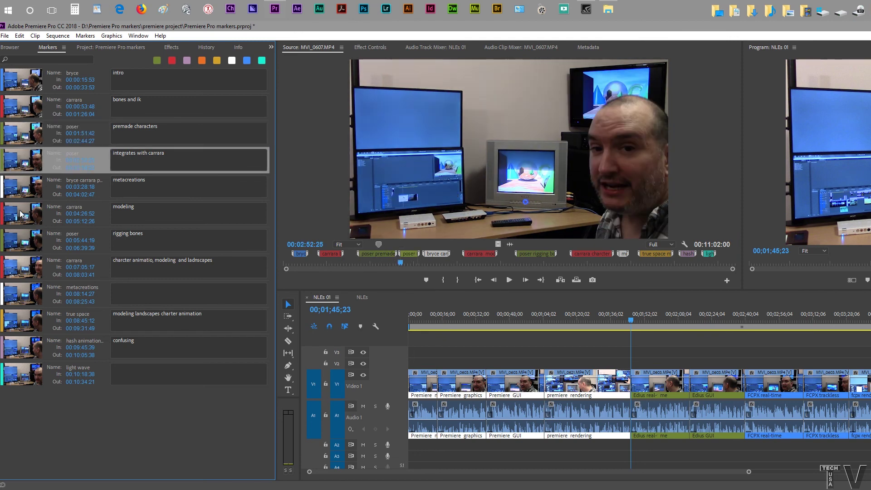
{"action": "left_click", "coordinate": [20, 247]}
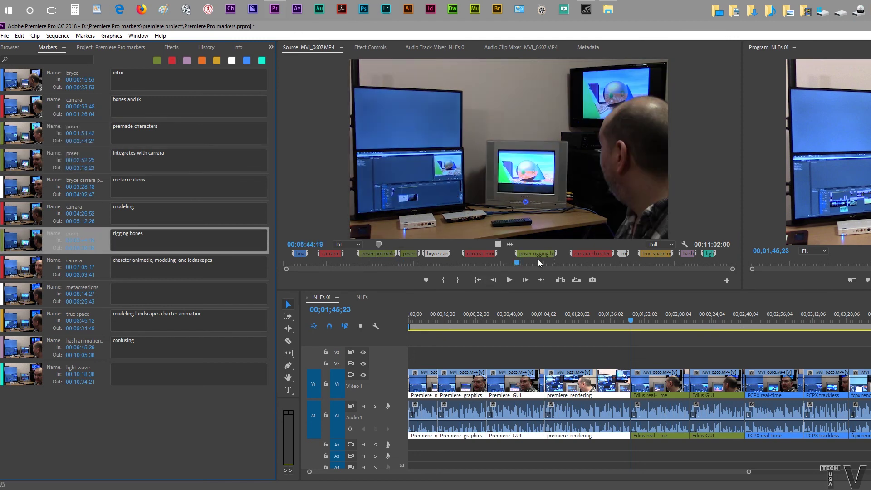
{"action": "left_click", "coordinate": [17, 298]}
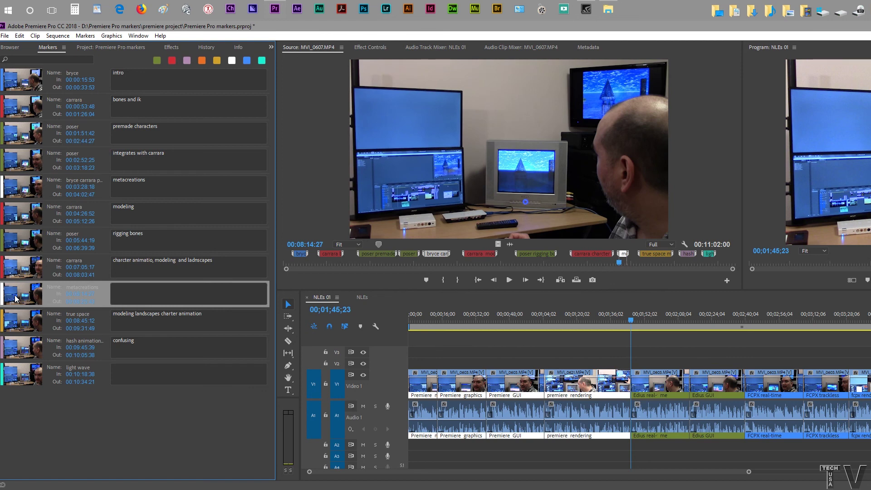
{"action": "left_click", "coordinate": [14, 325]}
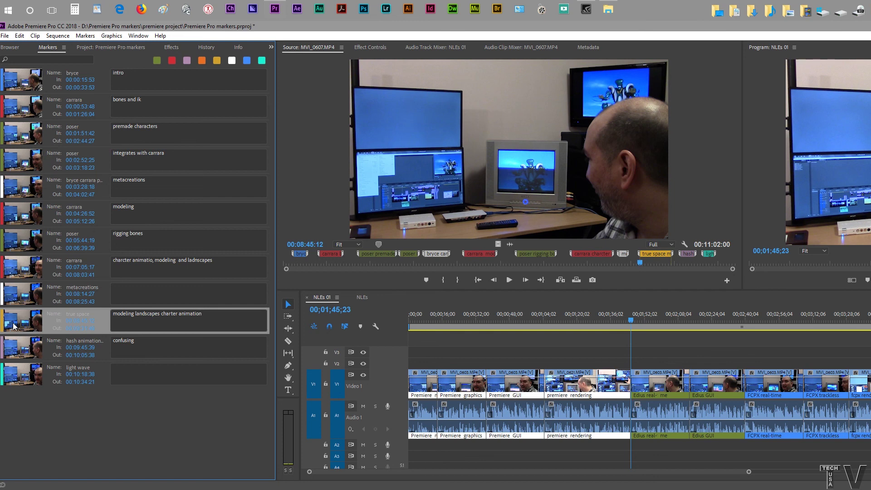
- Mark the 00:00:46:38 true space range and insert it into NLEs 01 at 00;01;45;23
{"action": "left_click", "coordinate": [639, 255]}
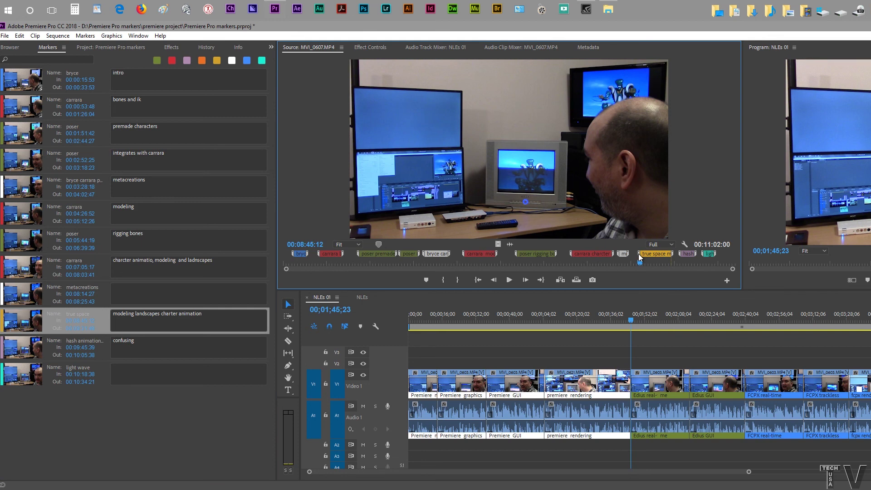
{"action": "mouse_move", "coordinate": [639, 255]}
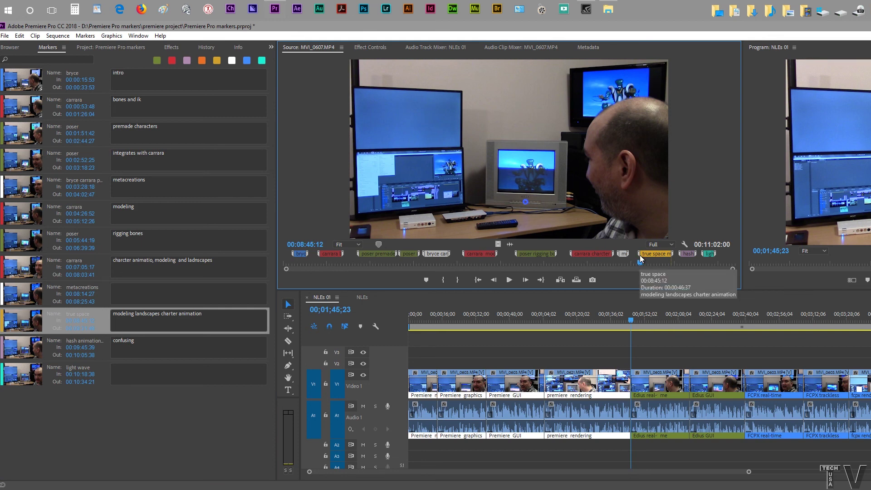
{"action": "key", "text": "i"}
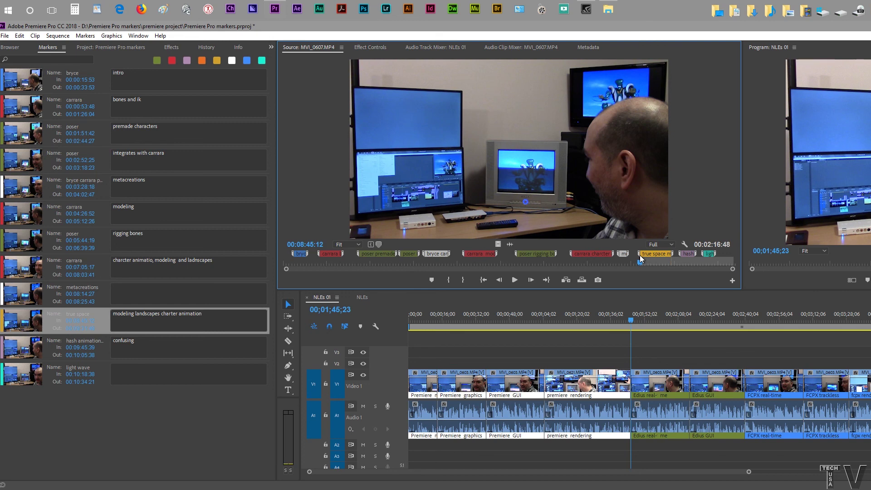
{"action": "left_click", "coordinate": [673, 253]}
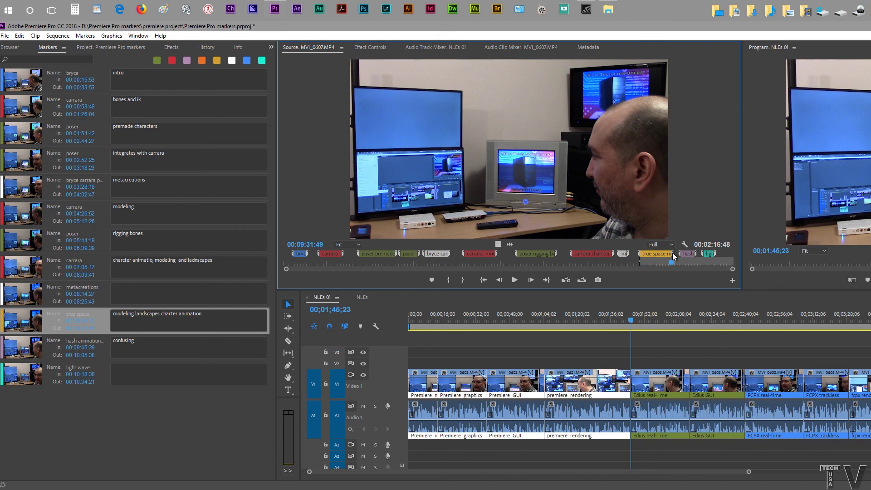
{"action": "key", "text": "o"}
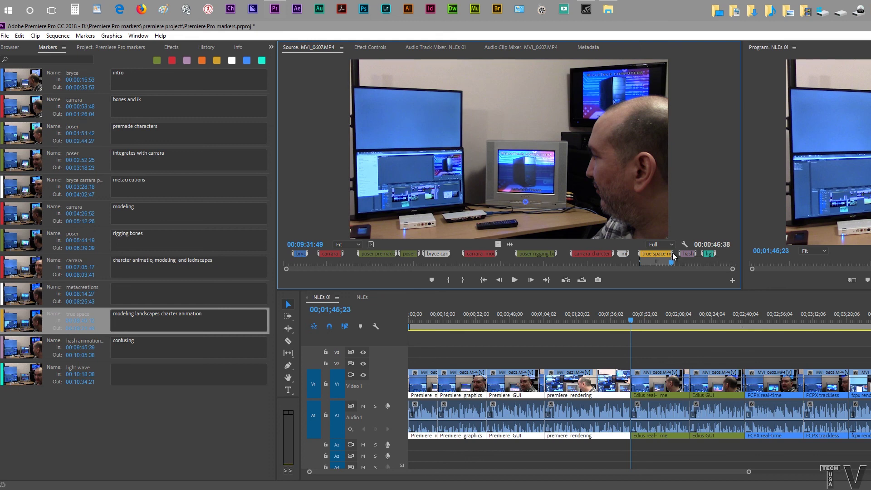
{"action": "left_click", "coordinate": [566, 279]}
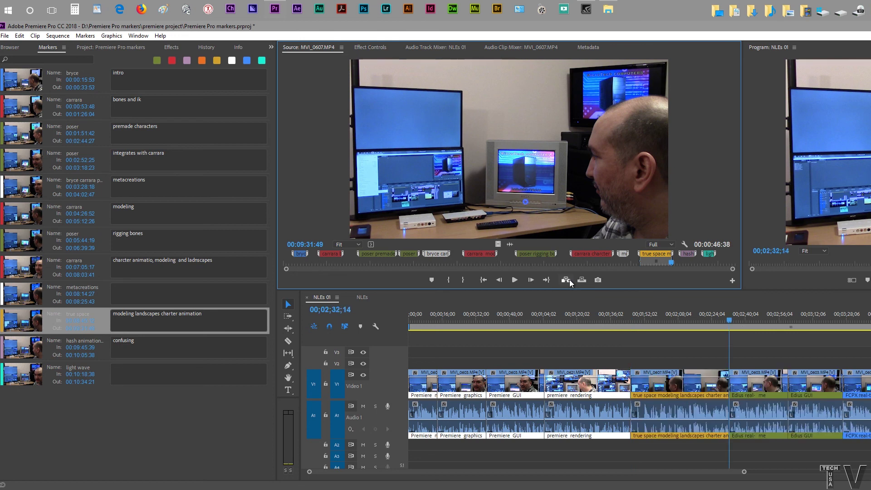